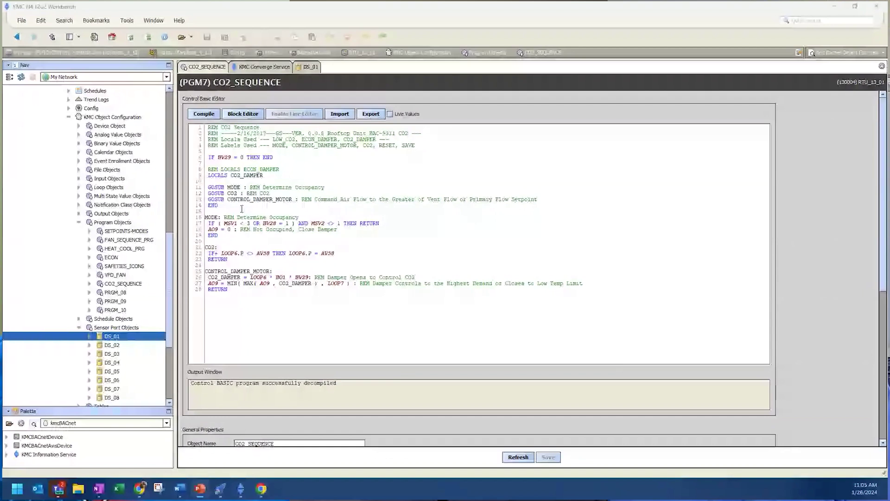
- In the KMC Settings options, expand the code editor's color coding and set the comment fore color to magenta (#ff40ff)
left_click(126, 20)
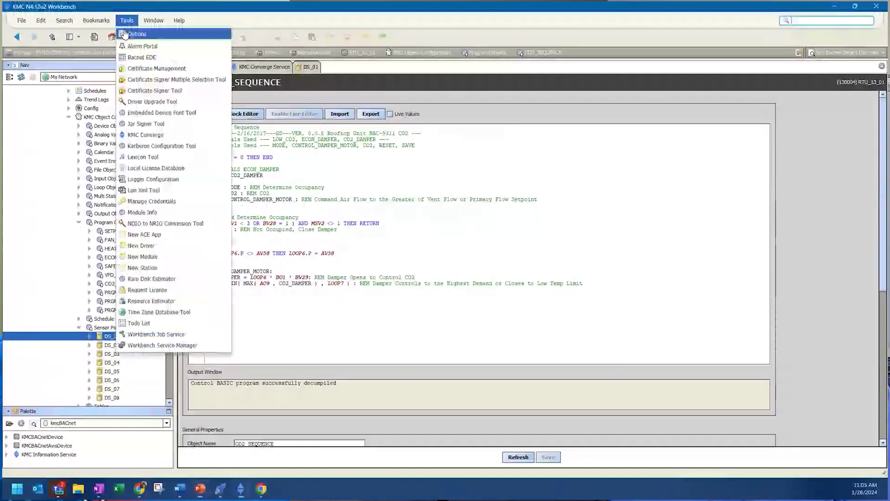
left_click(126, 34)
left_click(317, 201)
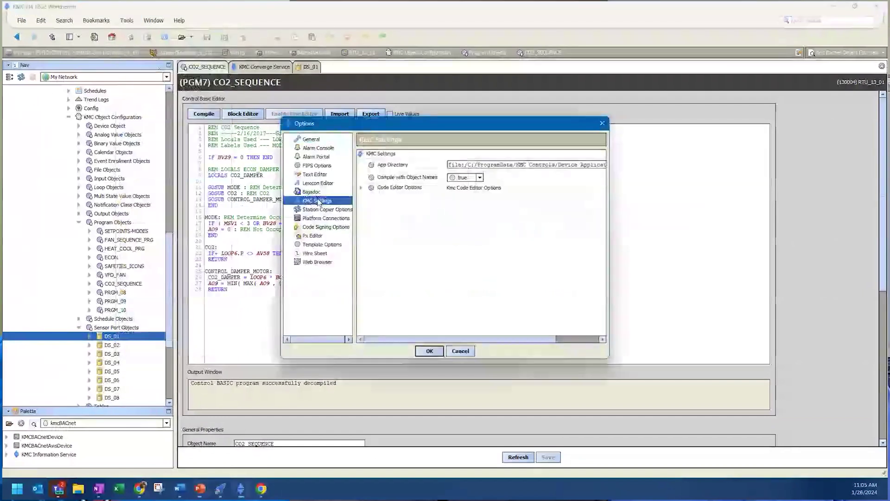
left_click(361, 187)
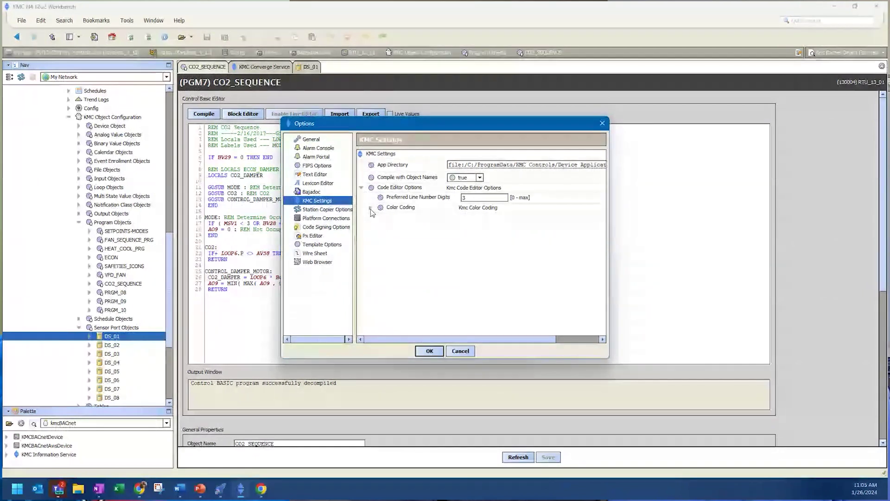
left_click(371, 208)
scroll(415, 217, "down", 1)
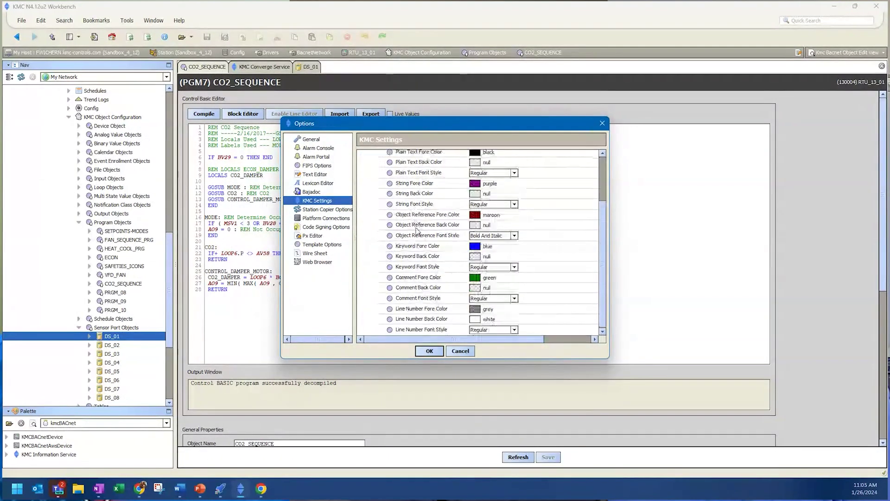
left_click(475, 277)
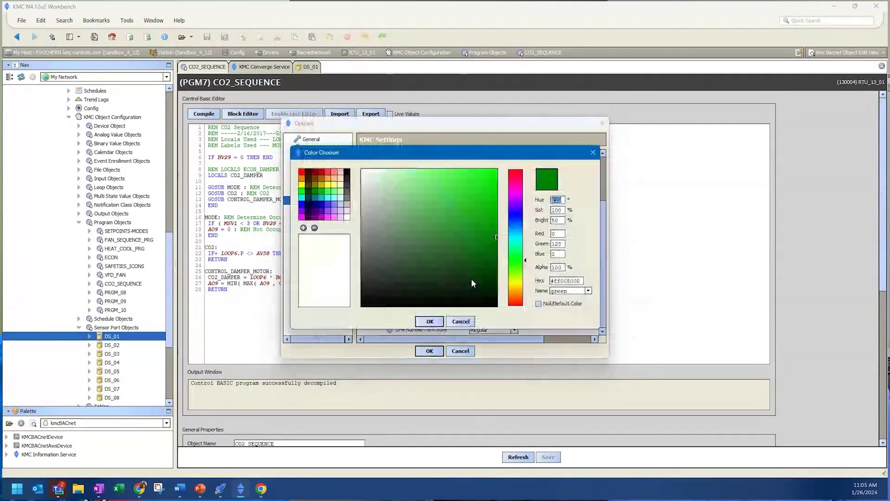
left_click(328, 216)
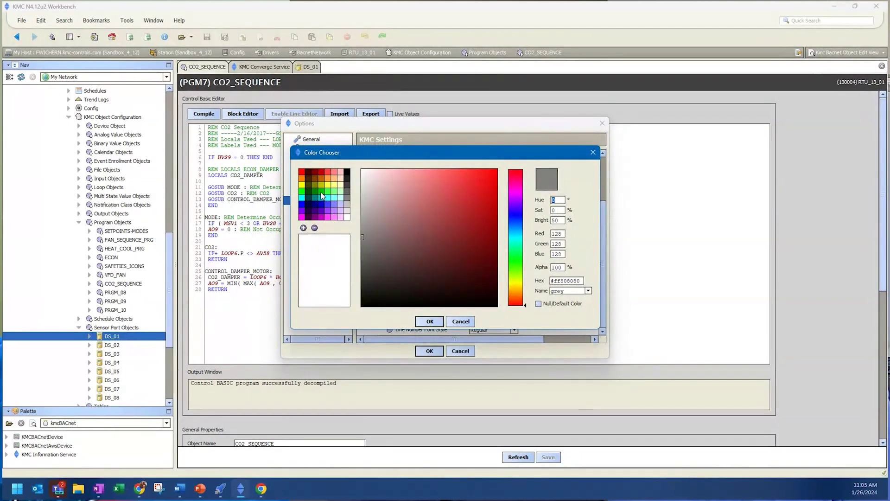
- Set the code editor's line number fore color to green (#00c000) and its back color to black
left_click(430, 321)
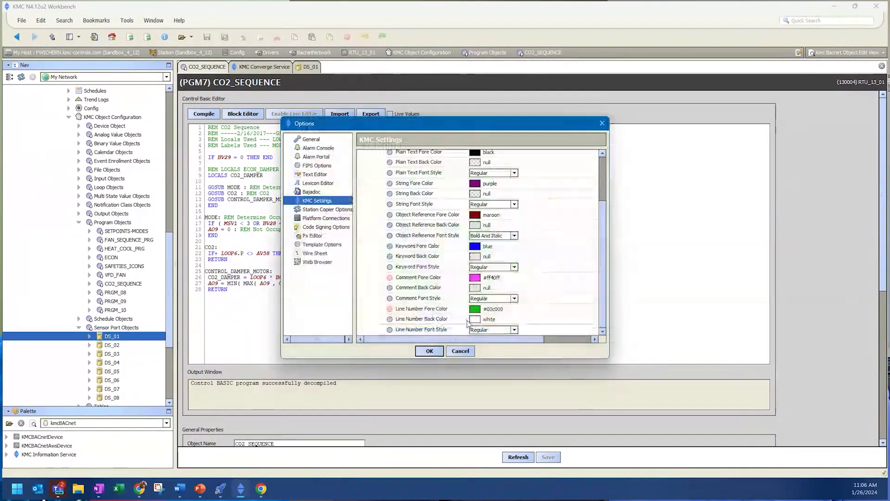
left_click(469, 320)
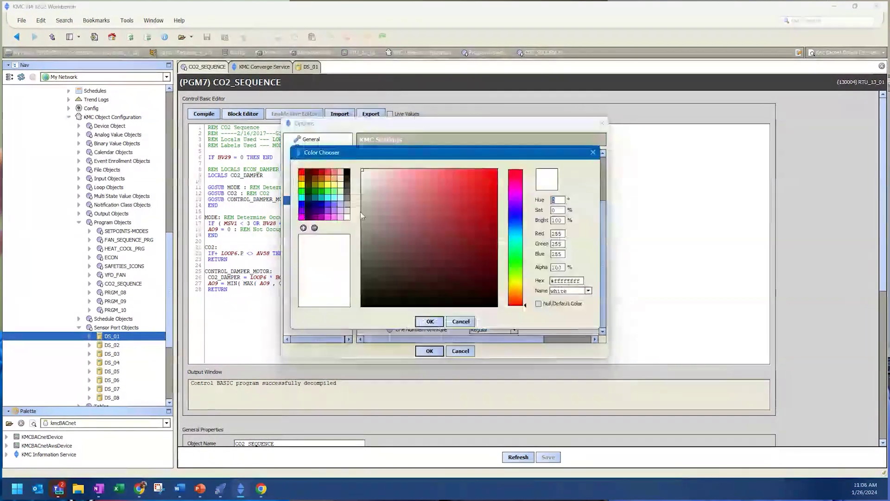
left_click(347, 172)
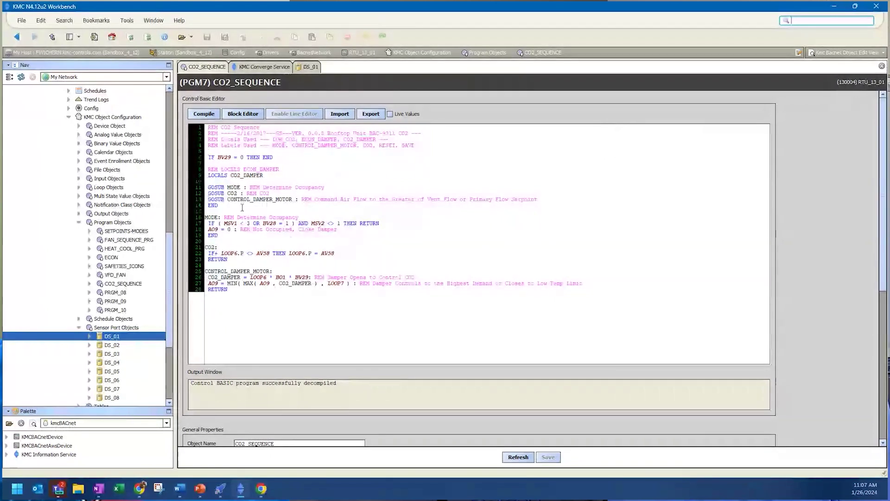
- Change the GOSUB CO2 label on line 12 of the CO2_SEQUENCE program to CO22 and compile it
left_click(237, 193)
type("2")
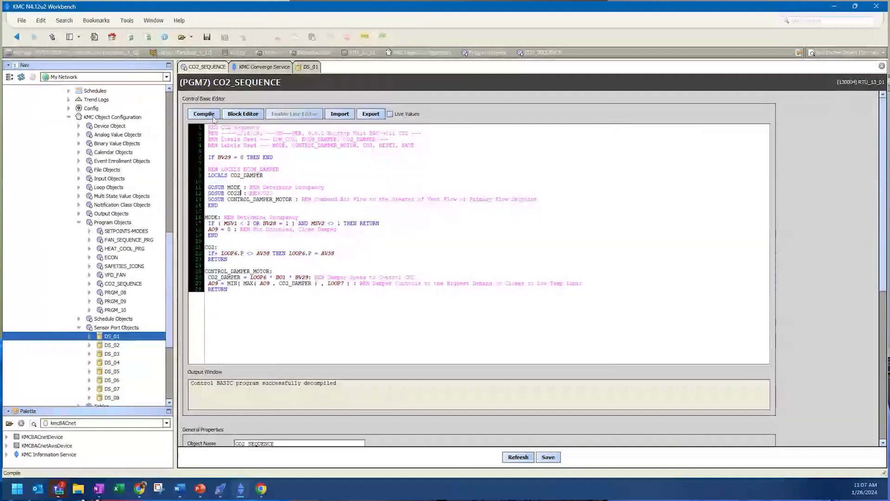
left_click(213, 117)
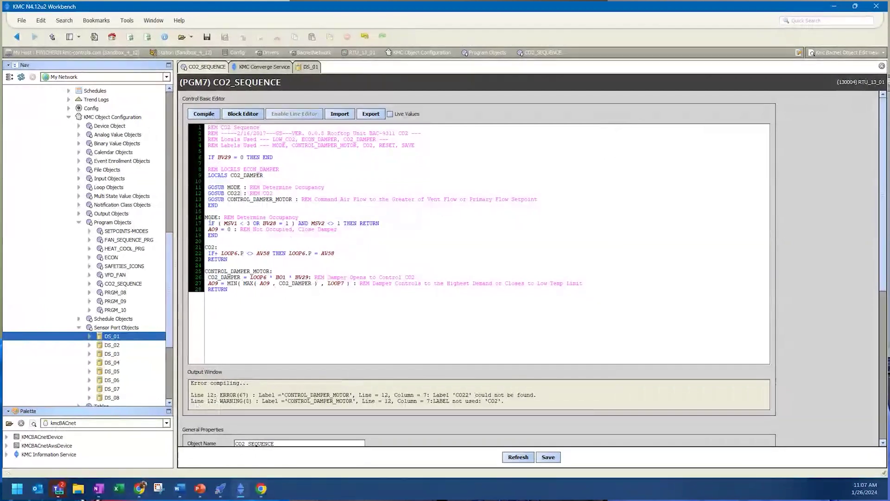
- Locate line 12, correct the GOSUB label back to CO2, and recompile the program
left_click(196, 193)
left_click_drag(196, 193, 281, 193)
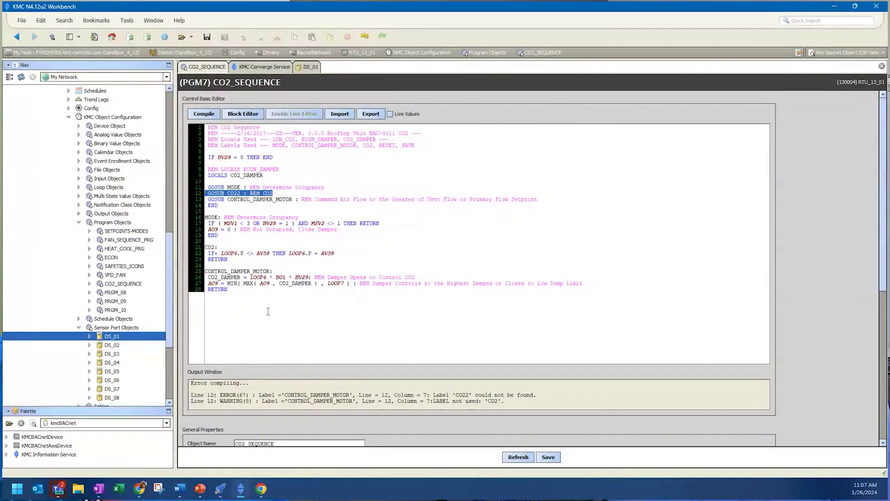
left_click(240, 193)
key("BackSpace")
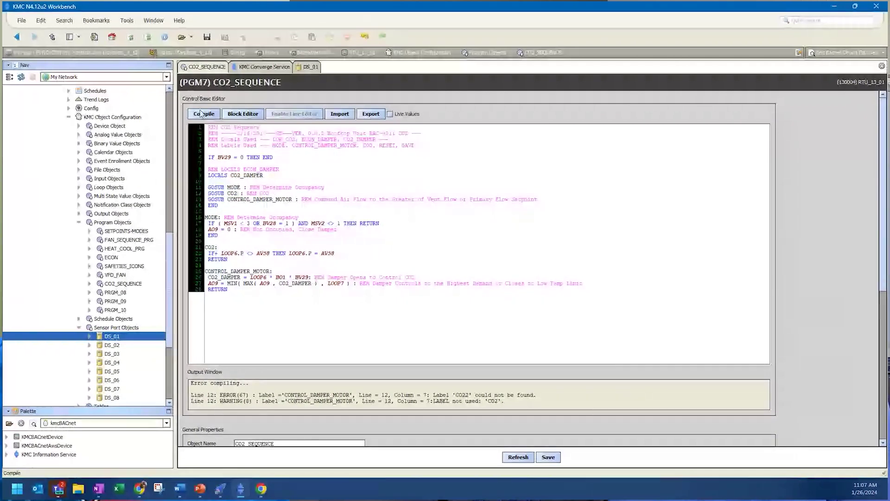
left_click(203, 113)
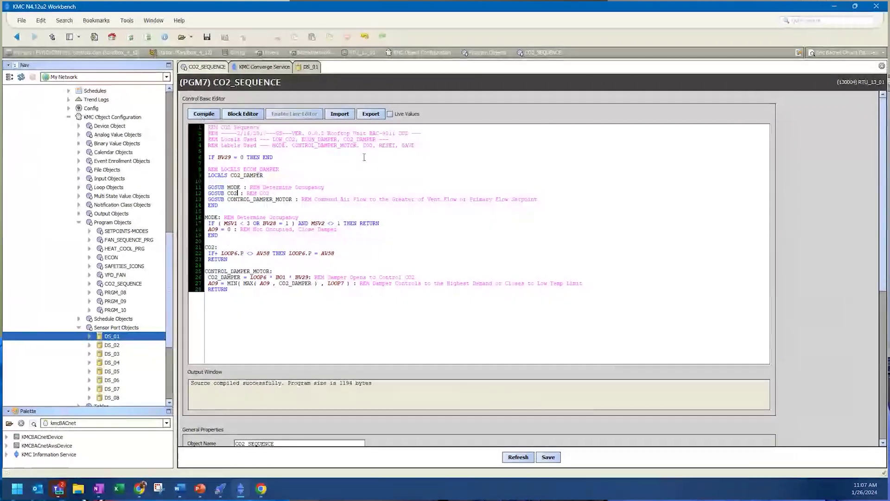
- In KMC Converge Service, narrow the navigation tree and open the job's saved application PI/CAV, NO FAN, FLT RHT, POS, (BAC-9001) E
left_click(264, 66)
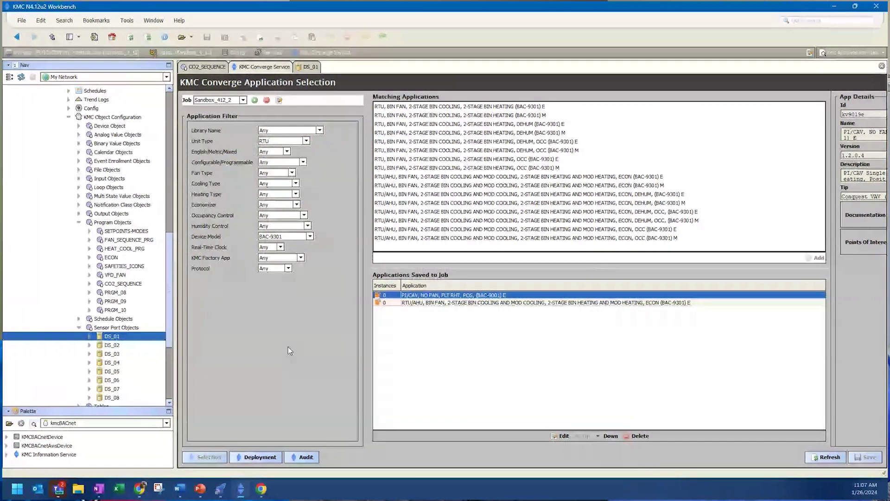
left_click_drag(175, 259, 117, 259)
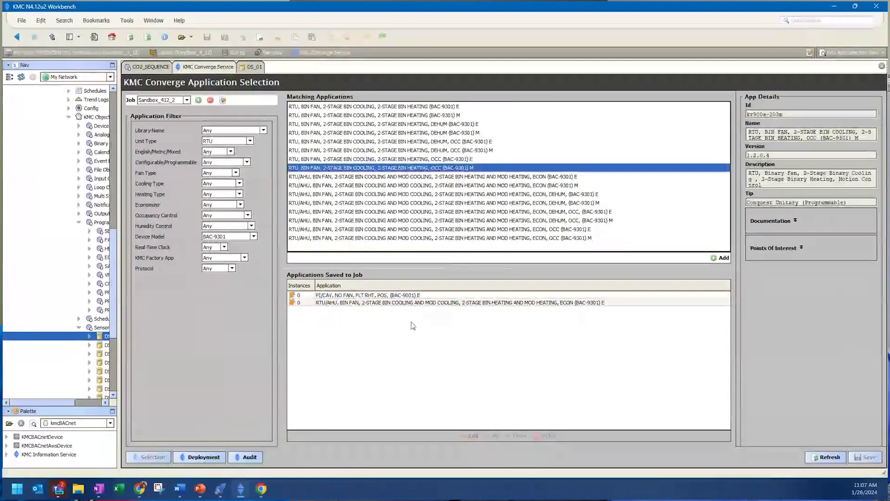
left_click(419, 295)
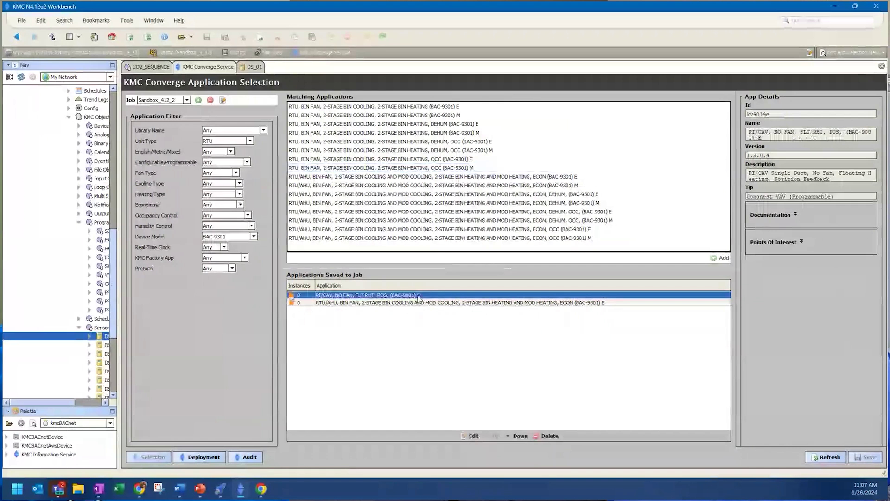
double_click(419, 297)
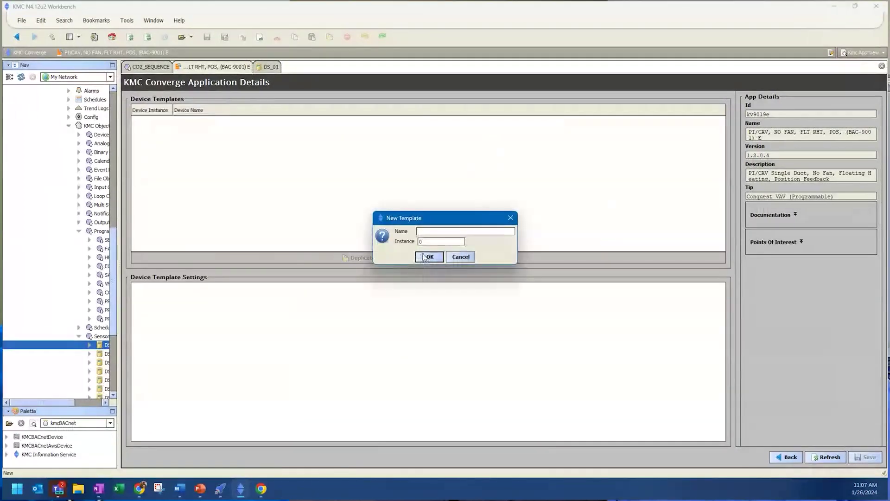
- Create a new device template named VAV_01 with instance 1111
type("VAVA")
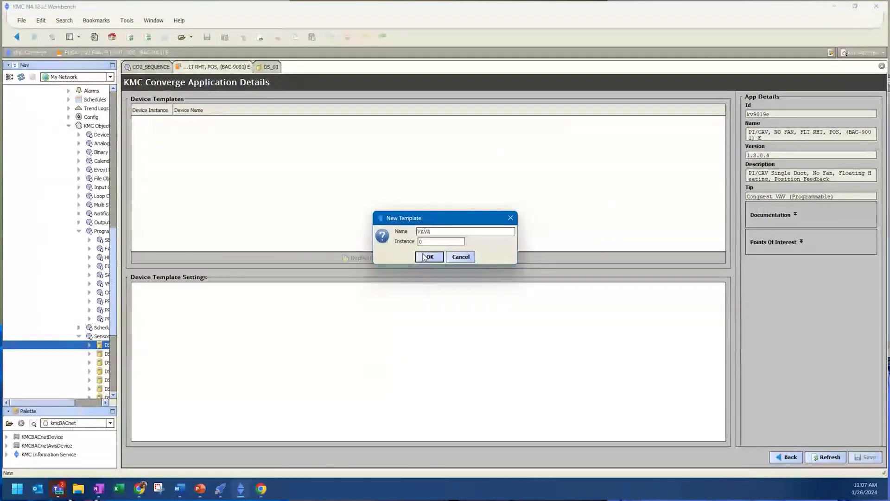
key("BackSpace")
type("_01")
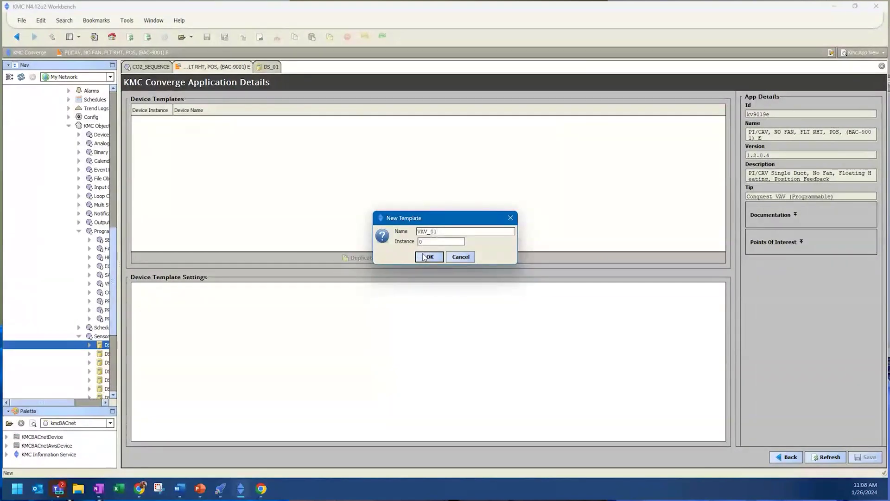
key("Tab")
type("1111")
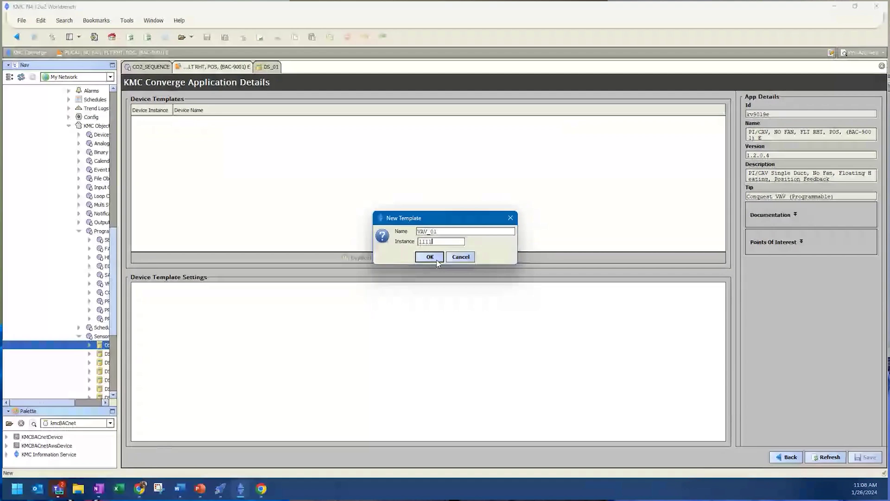
left_click(436, 259)
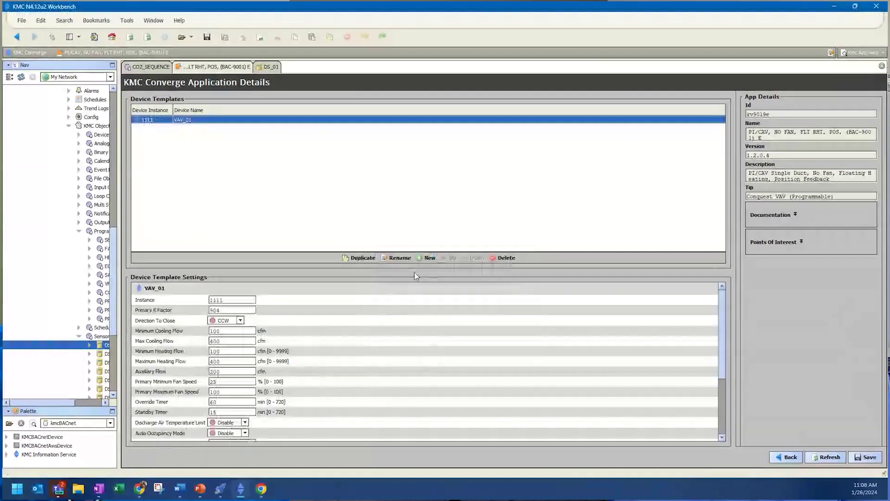
- Review the VAV_01 template settings, duplicate the template into two copies, and save before returning to application selection
scroll(239, 323, "down", 3)
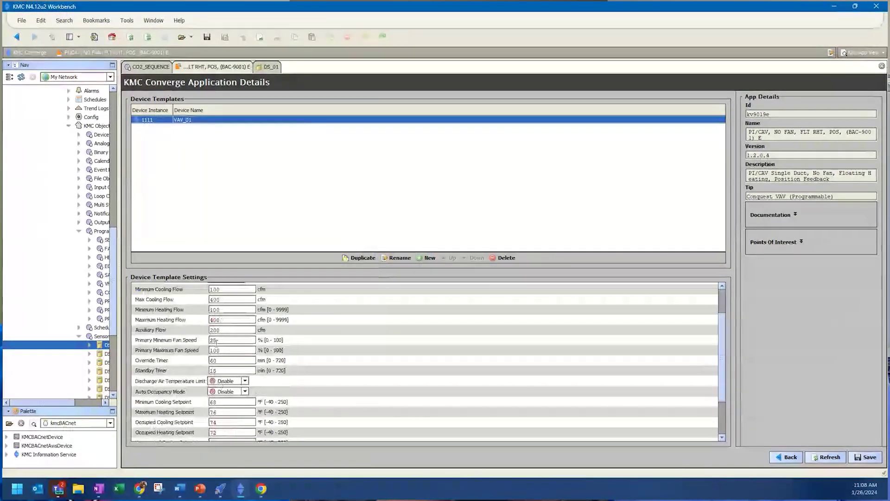
scroll(217, 362, "up", 3)
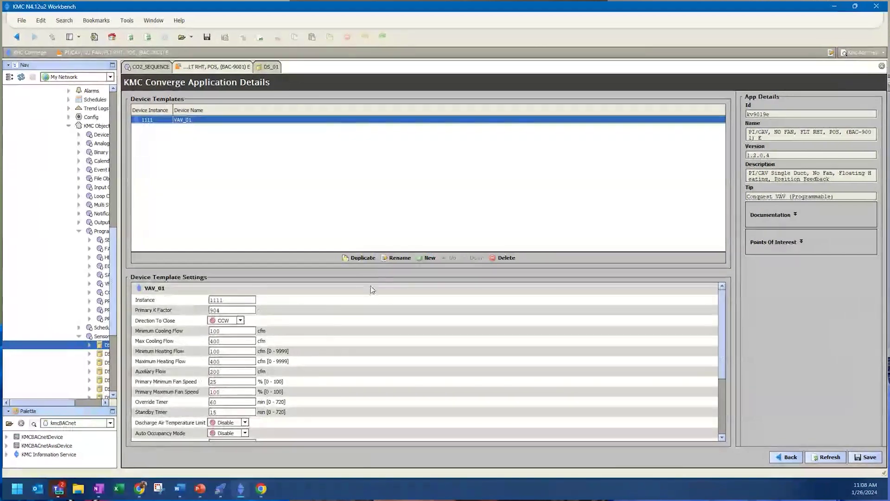
left_click(362, 258)
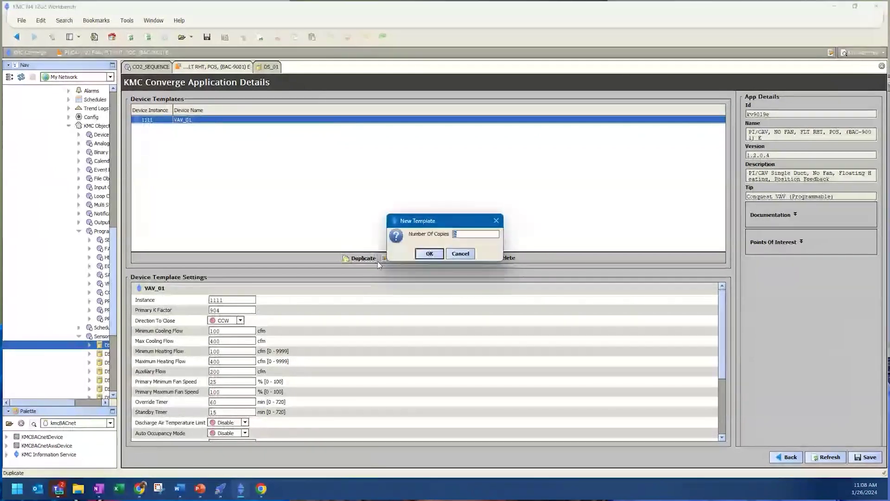
left_click(430, 255)
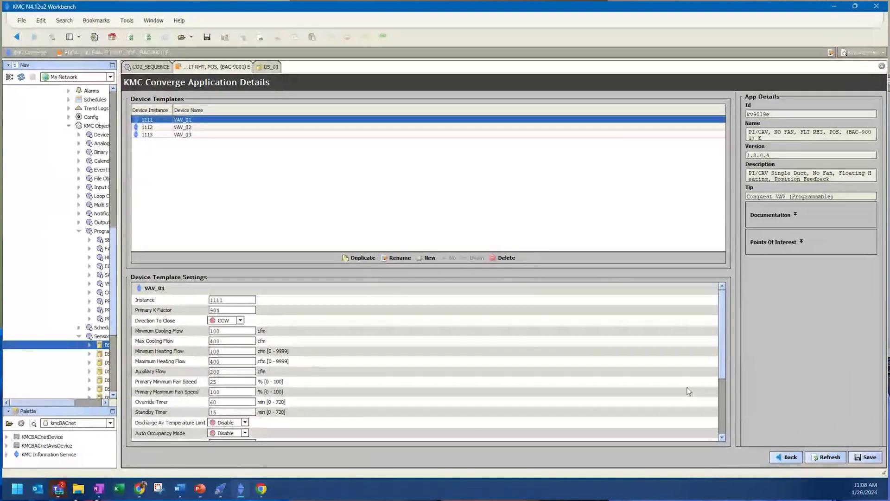
left_click(865, 457)
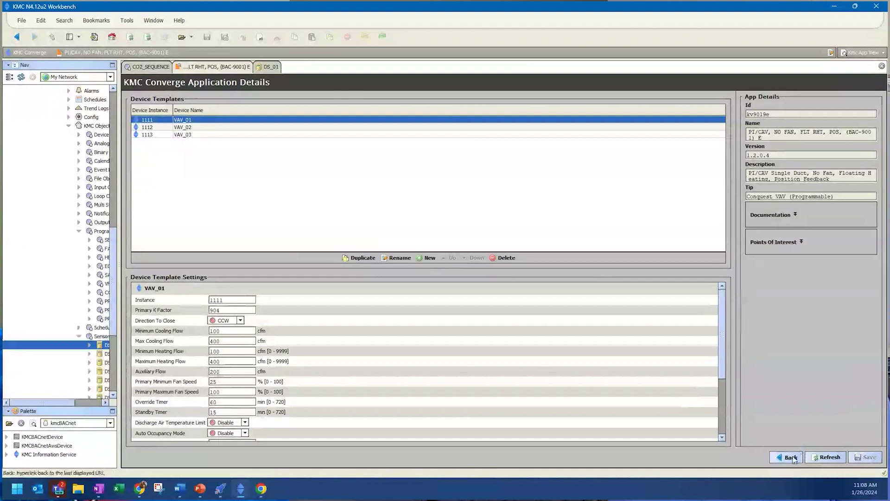
left_click(790, 458)
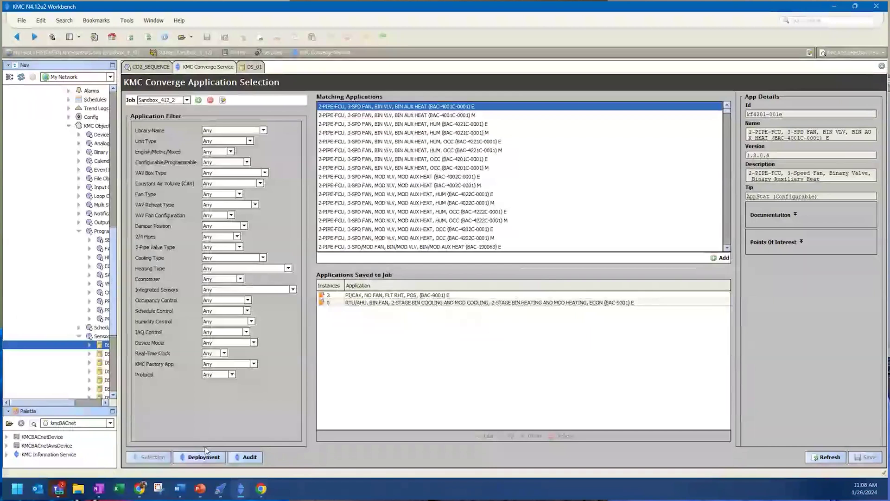
- In application deployment, examine how the PI/CAV application compares with the BACnet devices VAV_13_01 and VAV_12_01_Admin
left_click(205, 456)
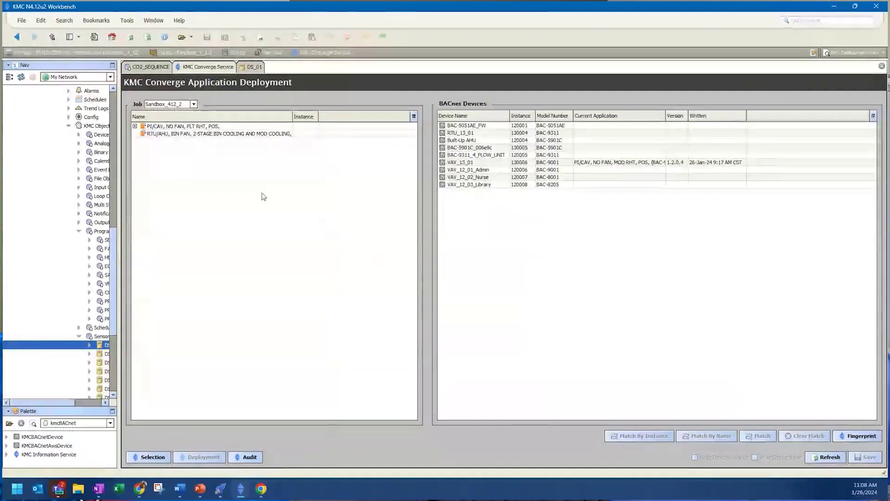
left_click(231, 126)
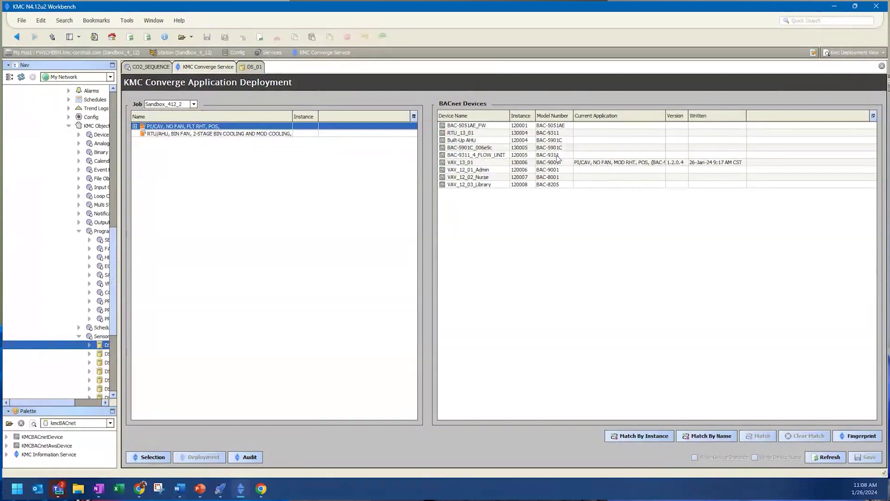
left_click(482, 163)
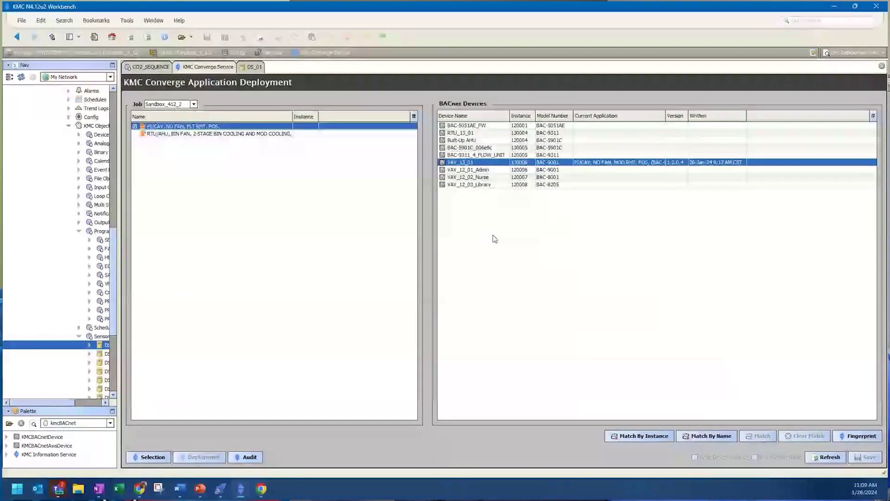
left_click(492, 170)
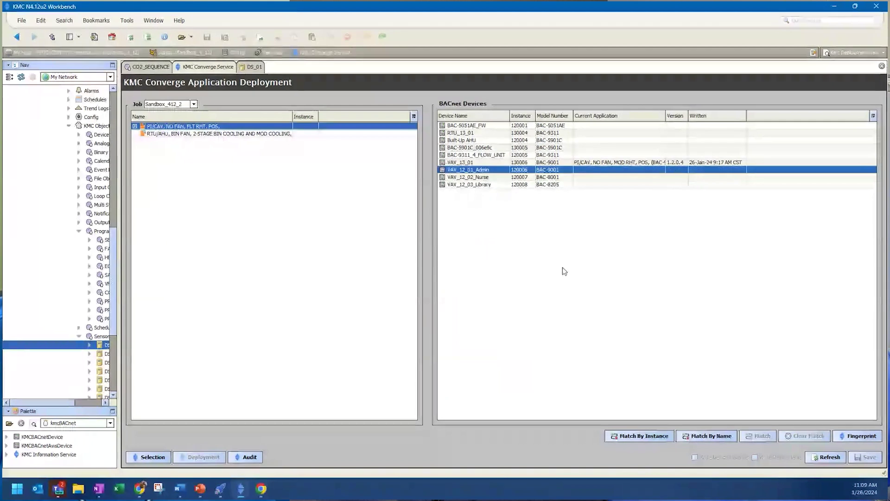
- In the application audit, evaluate the VAV_13_01 device
left_click(246, 457)
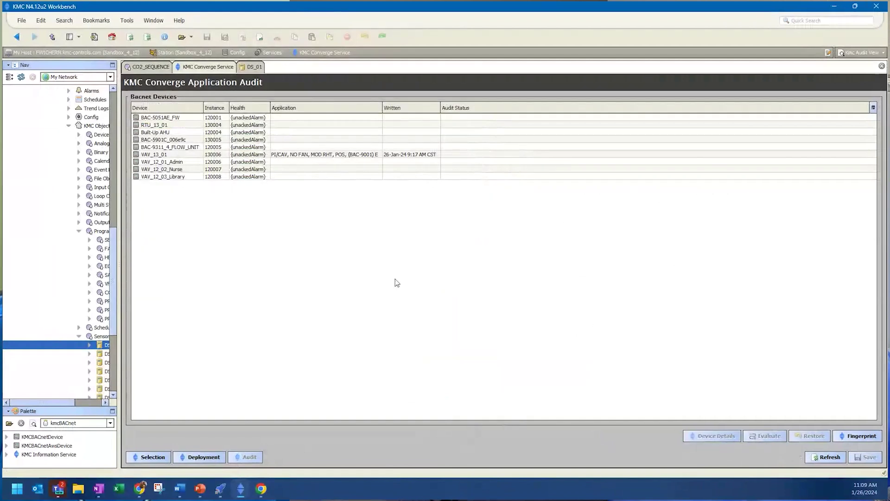
left_click(252, 156)
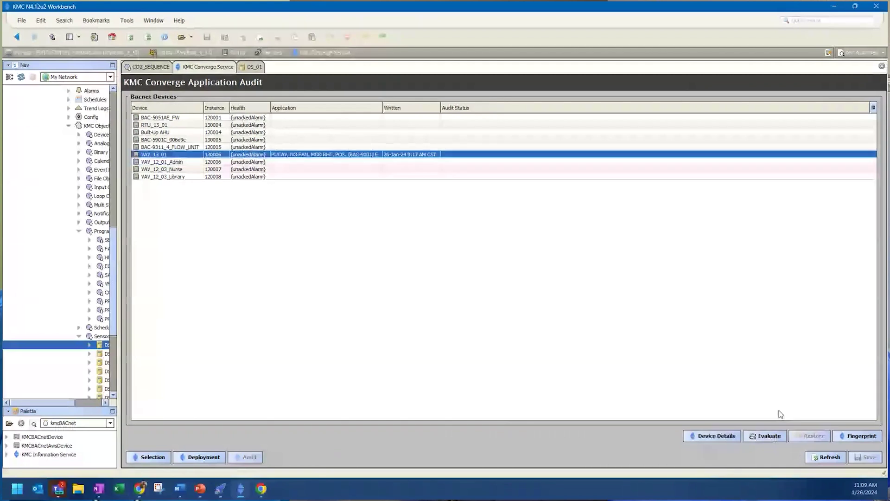
left_click(769, 437)
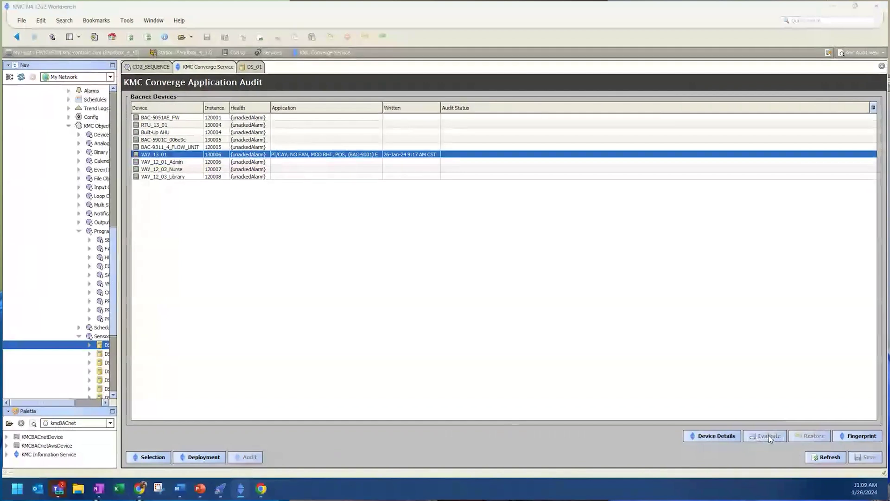
- Compare the audit and current values in the VAV_13_01 device details, widening the comparison window to show the full rows
left_click(713, 436)
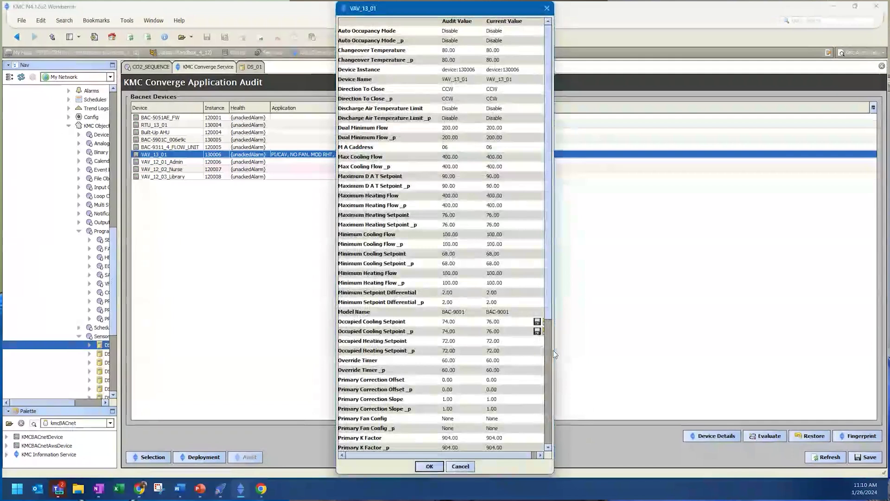
left_click_drag(554, 354, 598, 354)
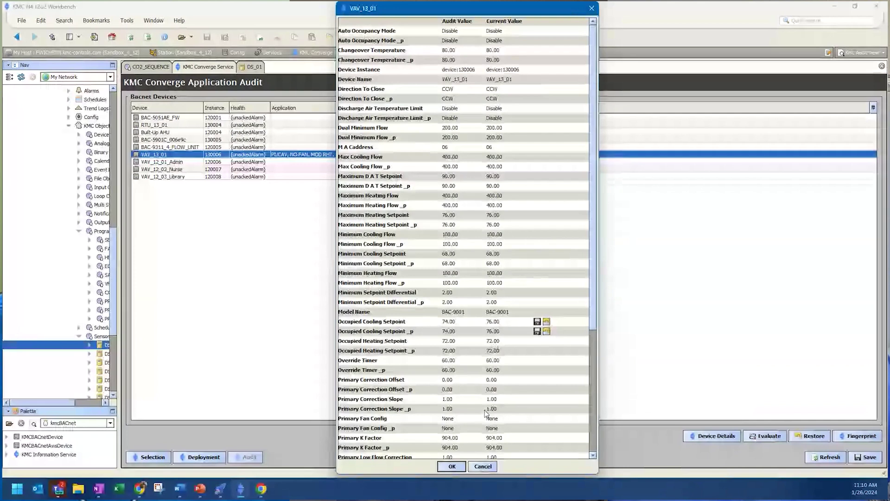
left_click(482, 466)
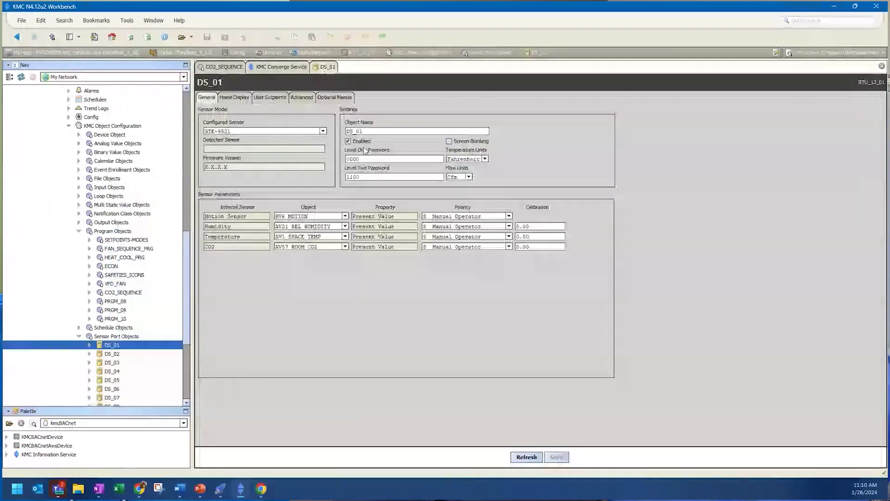
- Examine the DS_01 sensor port object's general settings and home display configuration for the RTU_13_01 controller
scroll(107, 302, "down", 3)
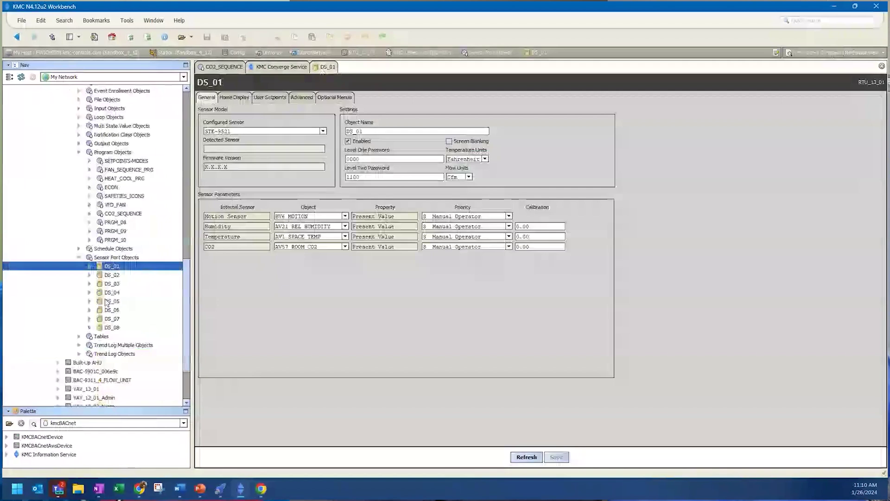
scroll(106, 302, "down", 1)
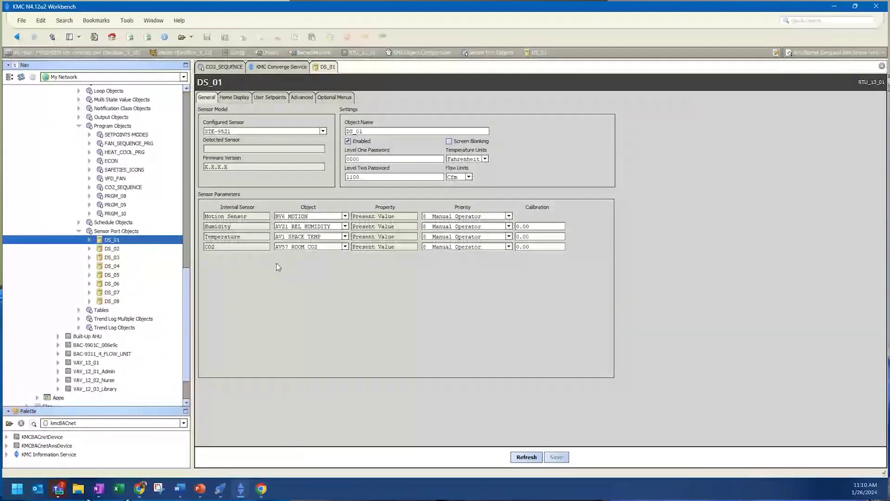
left_click(240, 100)
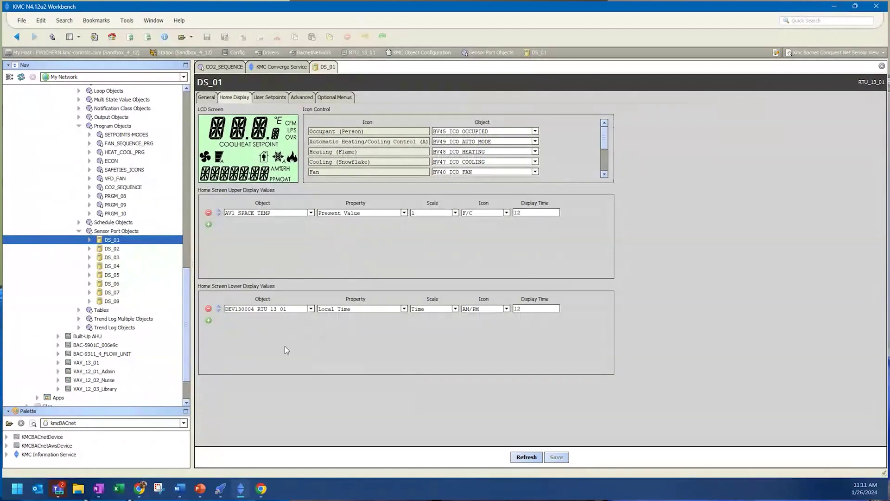
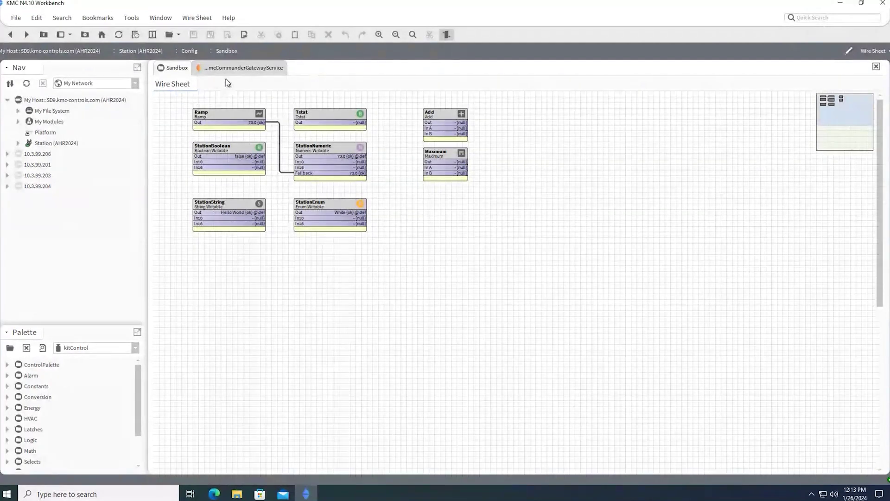
- Load the kmcCommanderGateway palette and select its KmcCommanderGatewayService component
left_click(223, 69)
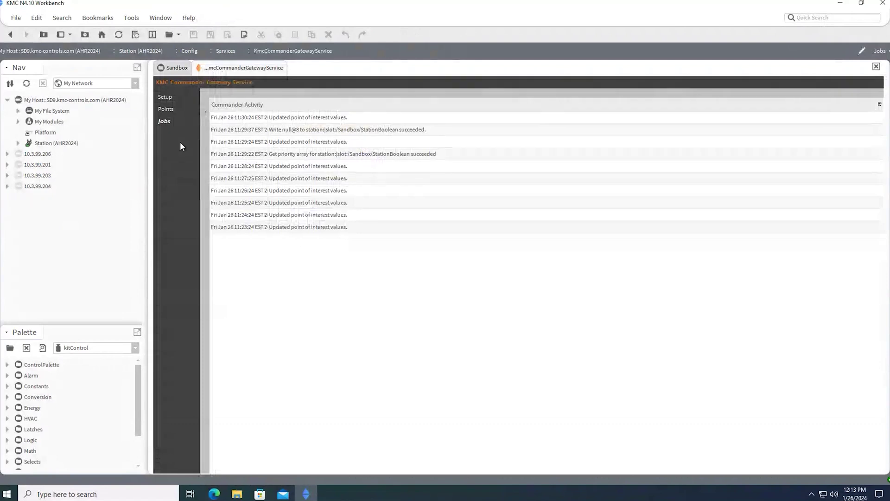
left_click(17, 143)
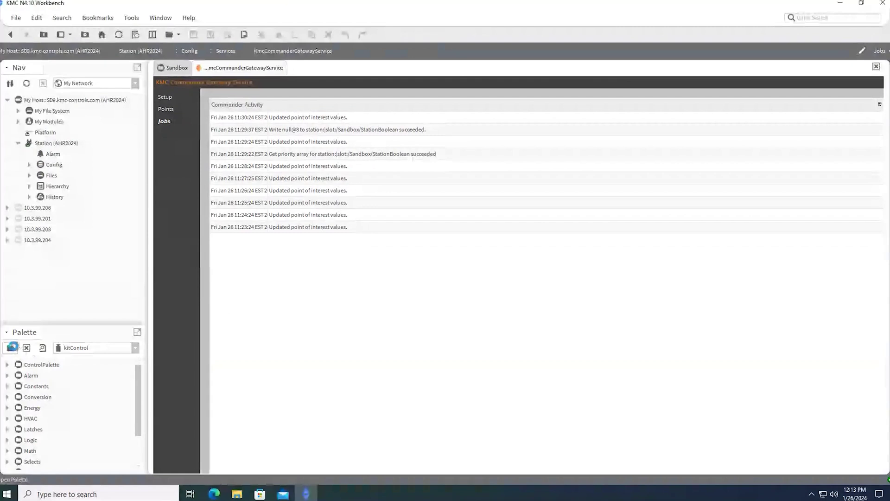
left_click(11, 347)
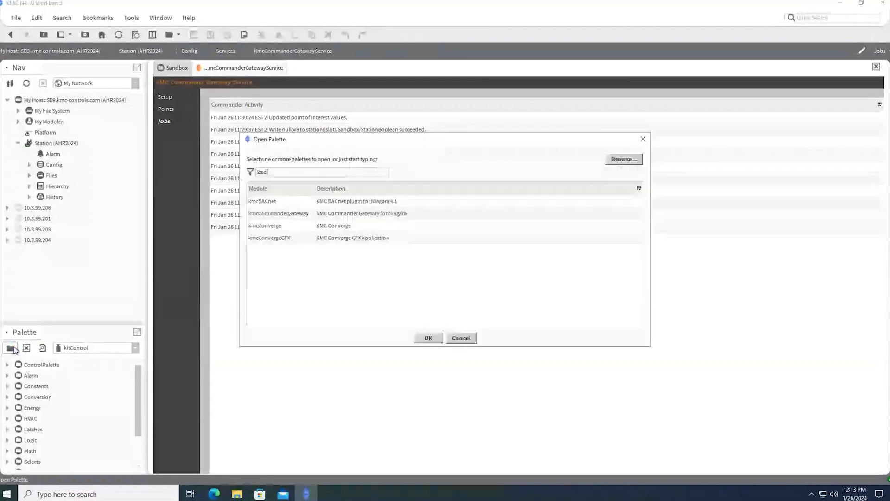
left_click(325, 211)
left_click(427, 337)
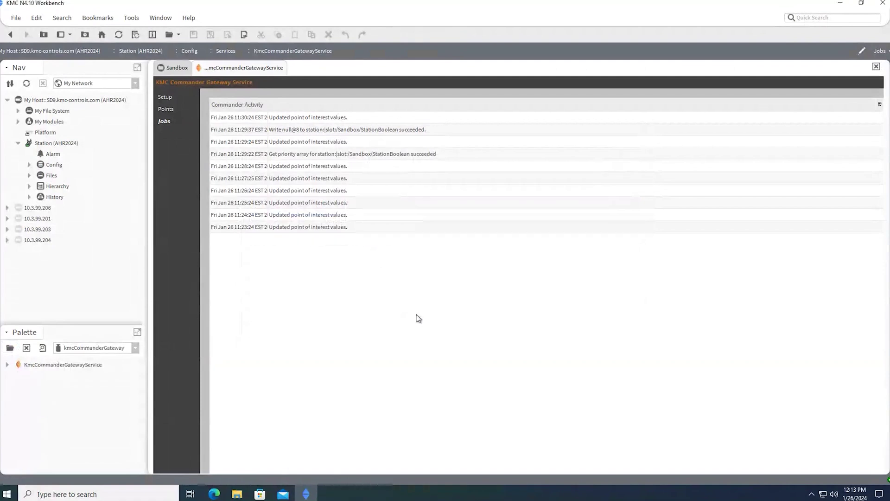
left_click(59, 366)
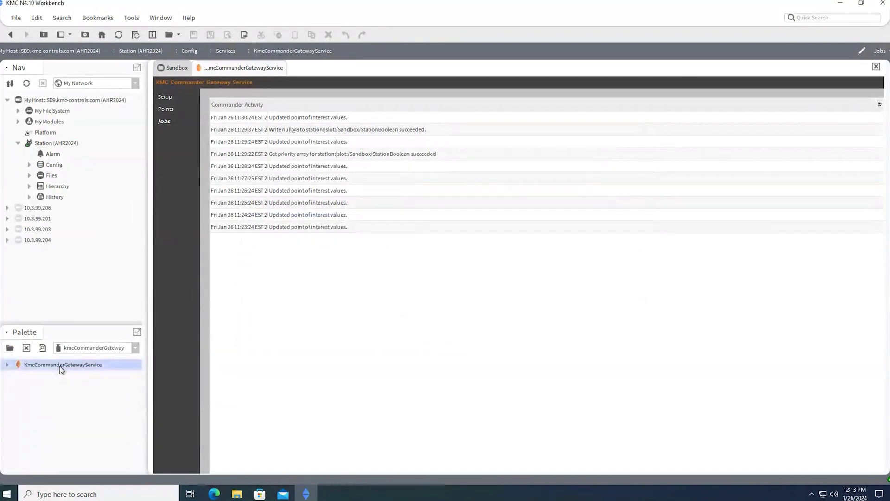
- Open the KmcCommanderGatewayService setup page from the AHR2024 station's Config services and review its connection and license details
left_click(28, 164)
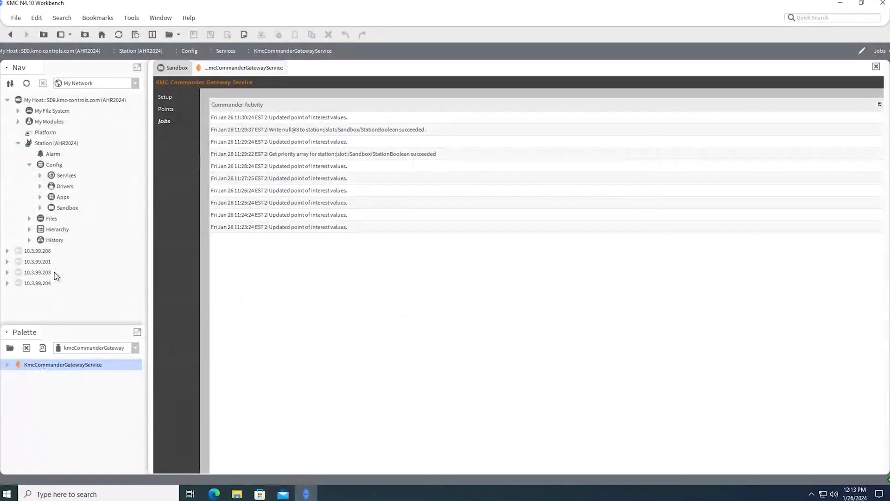
left_click(66, 175)
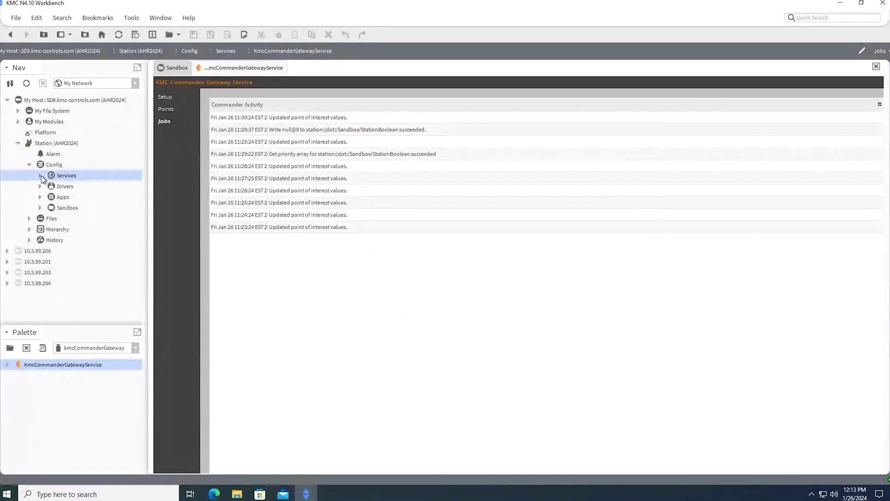
left_click(40, 176)
scroll(101, 186, "down", 4)
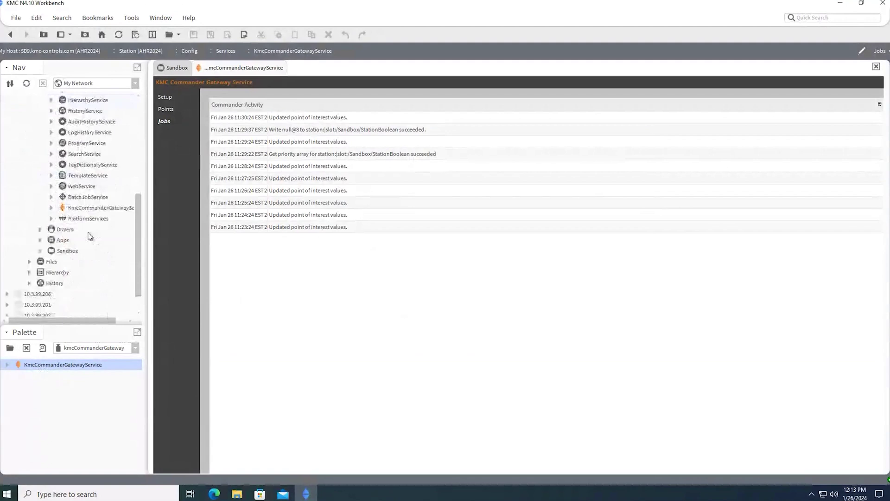
left_click(87, 208)
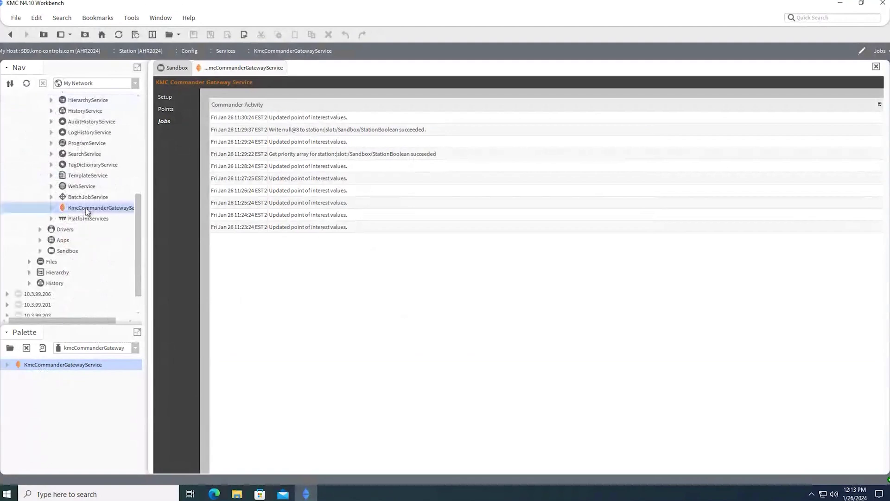
double_click(87, 211)
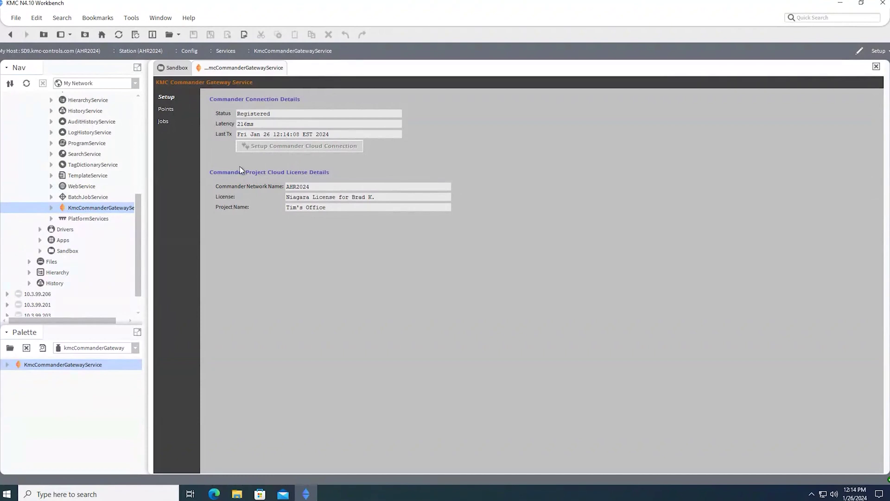
- Switch to KMC Commander in the browser and review the Niagara objects and trends on the Niagara Interface dashboard
mouse_move(216, 494)
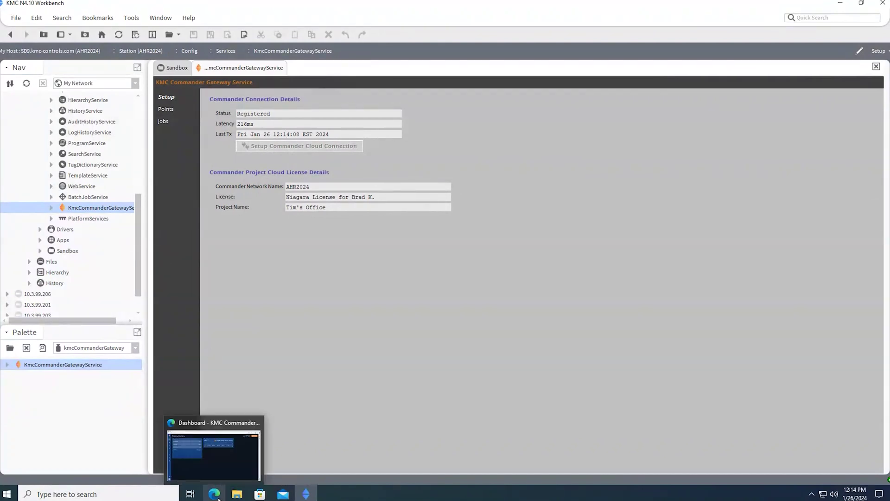
left_click(223, 472)
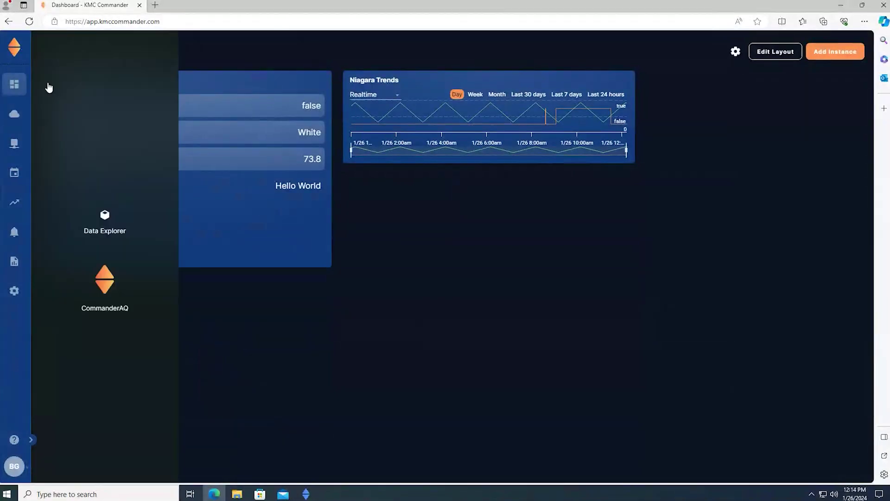
mouse_move(130, 177)
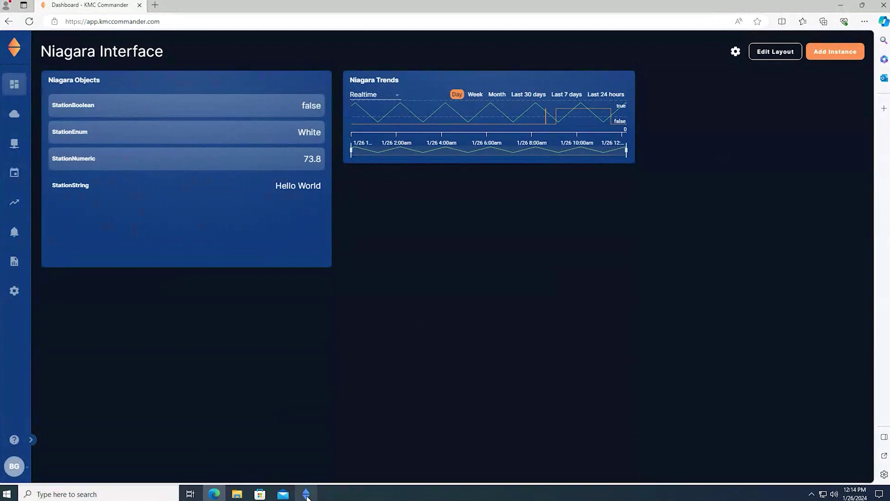
- Return to KMC Workbench and examine the Sandbox wire sheet's four Station points and its Ramp, Add and Maximum components
mouse_move(310, 495)
left_click(313, 471)
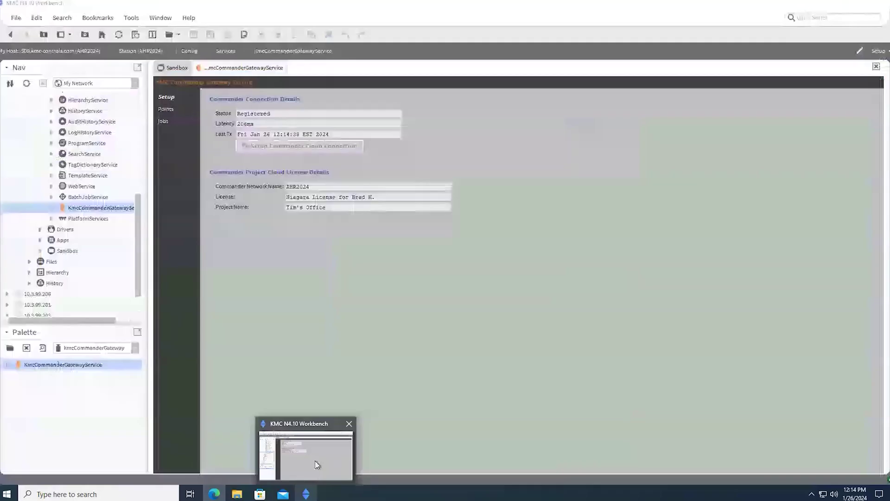
left_click(172, 68)
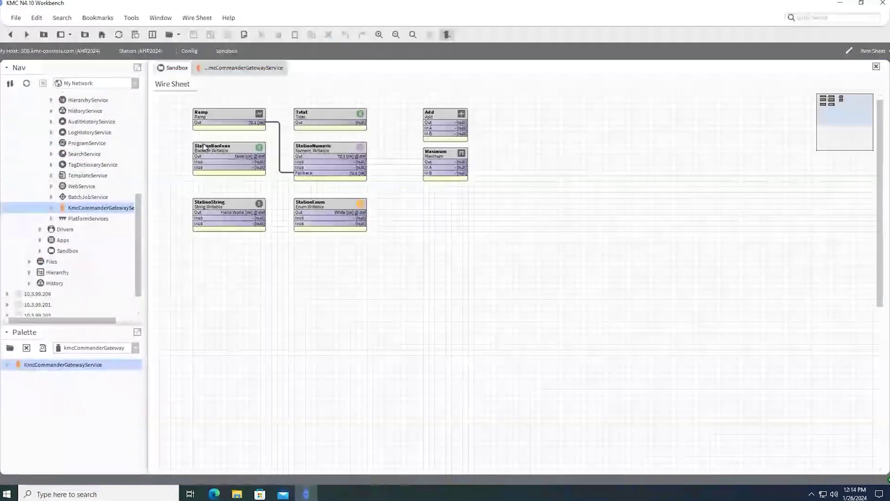
left_click_drag(182, 135, 411, 272)
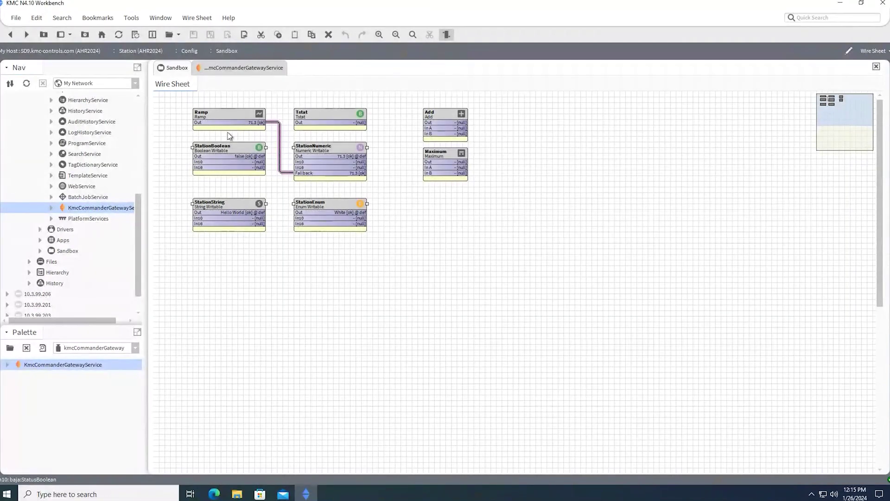
left_click(186, 102)
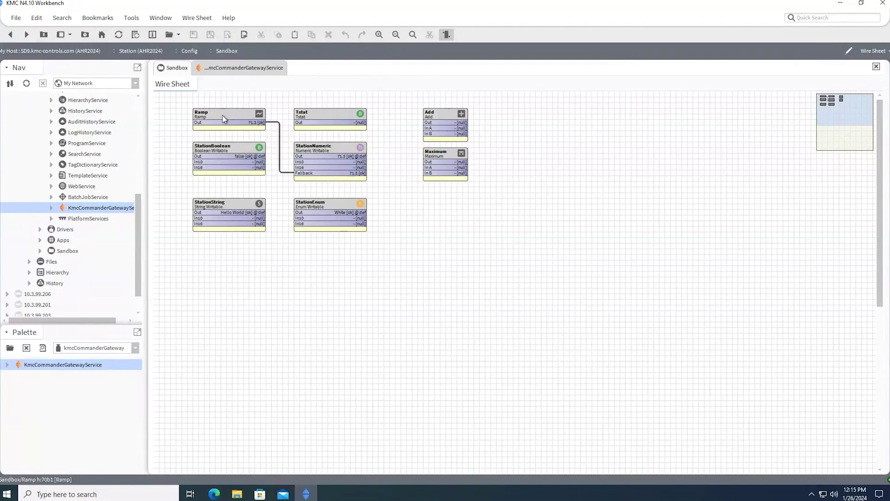
left_click(223, 118)
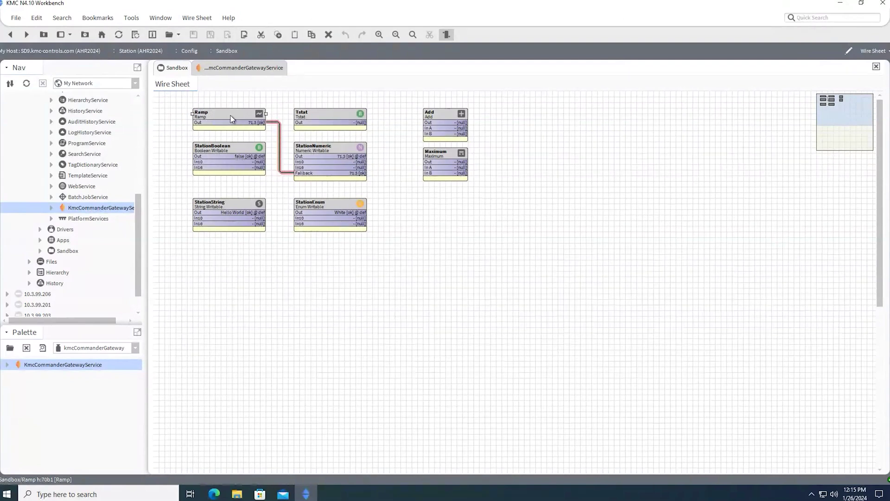
left_click(444, 134)
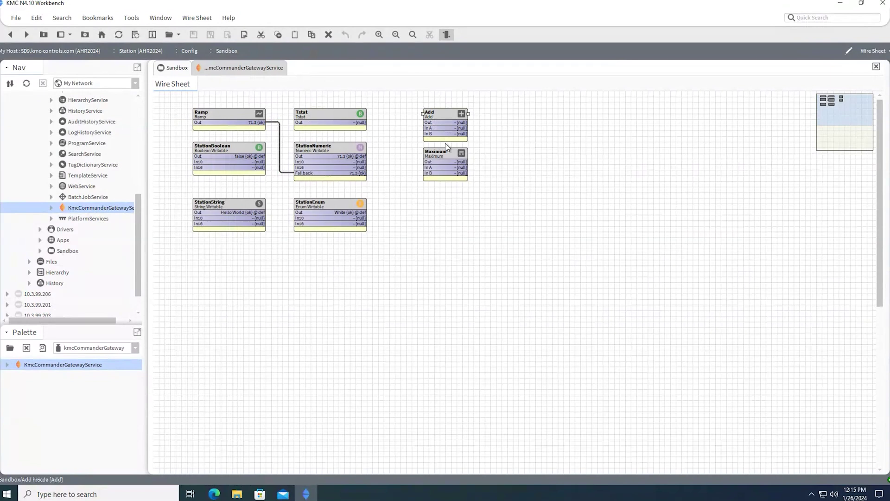
left_click(439, 154)
- Switch to KMC Commander's Networks Explorer and view the devices in the AHR2024 Niagara network
left_click(214, 494)
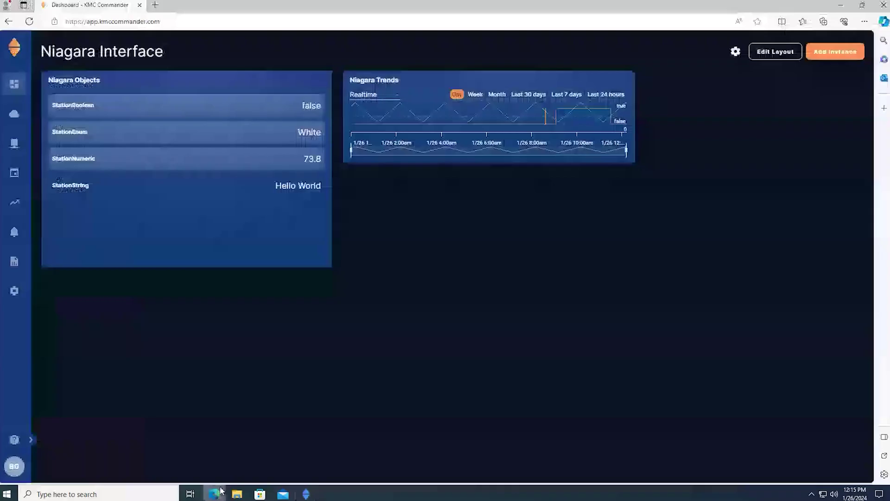
left_click(13, 149)
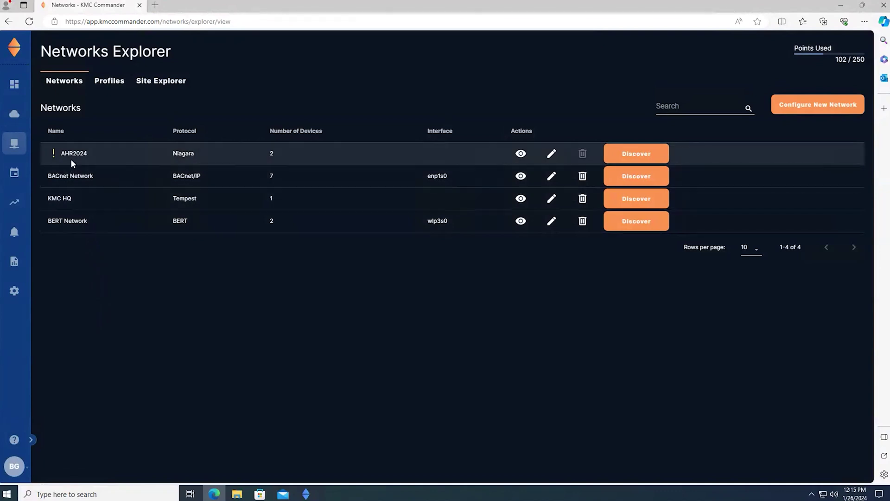
mouse_move(68, 156)
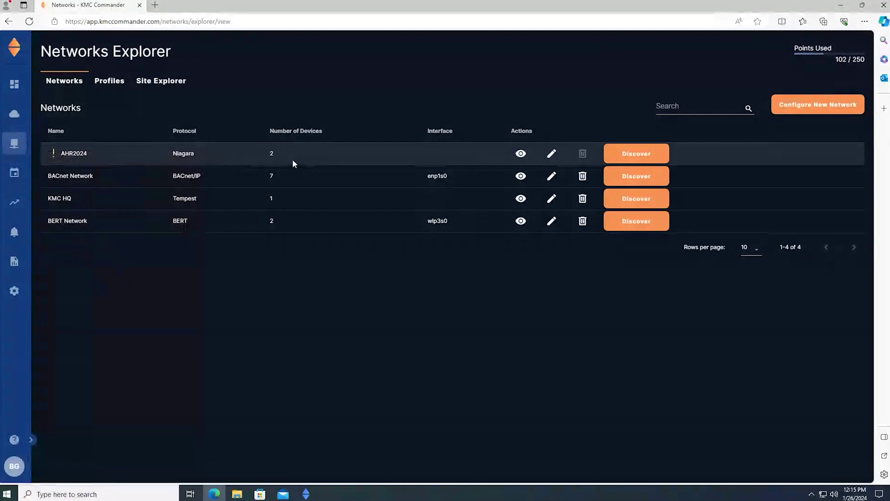
left_click(521, 154)
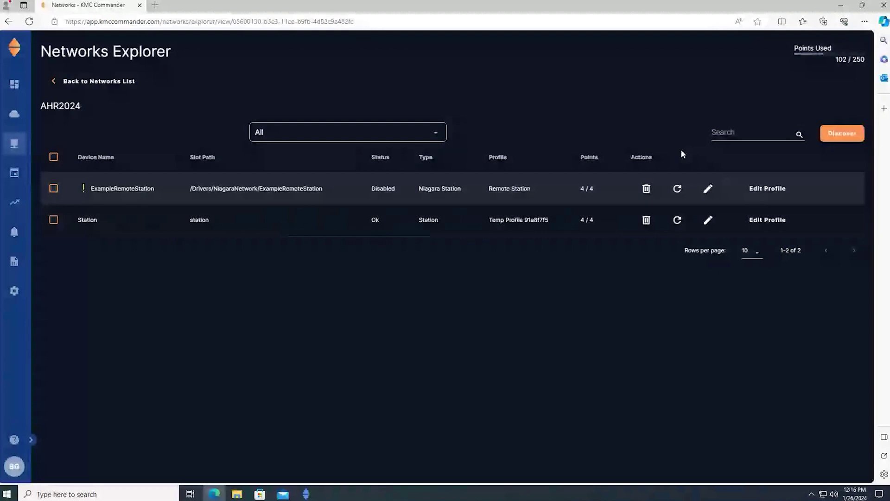
- Return to KMC Workbench and locate ExampleRemoteStation in the NiagaraNetwork under the AHR2024 station's drivers
left_click(306, 495)
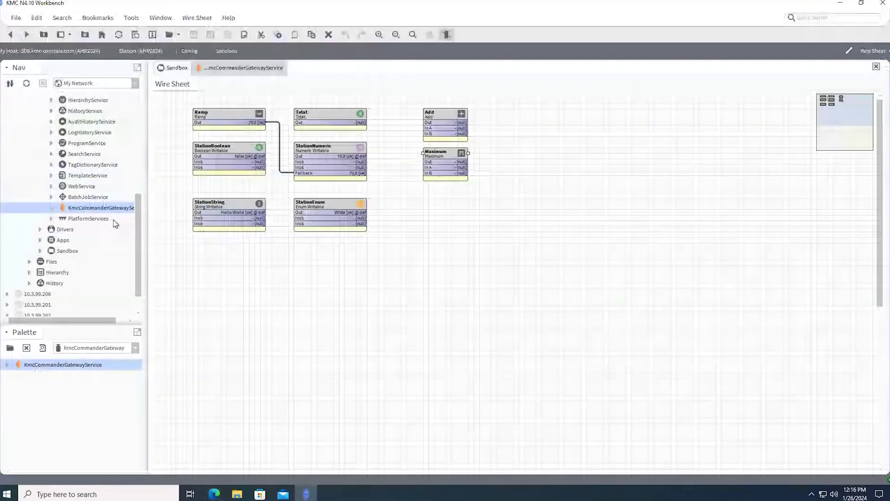
left_click_drag(137, 214, 137, 144)
left_click(40, 121)
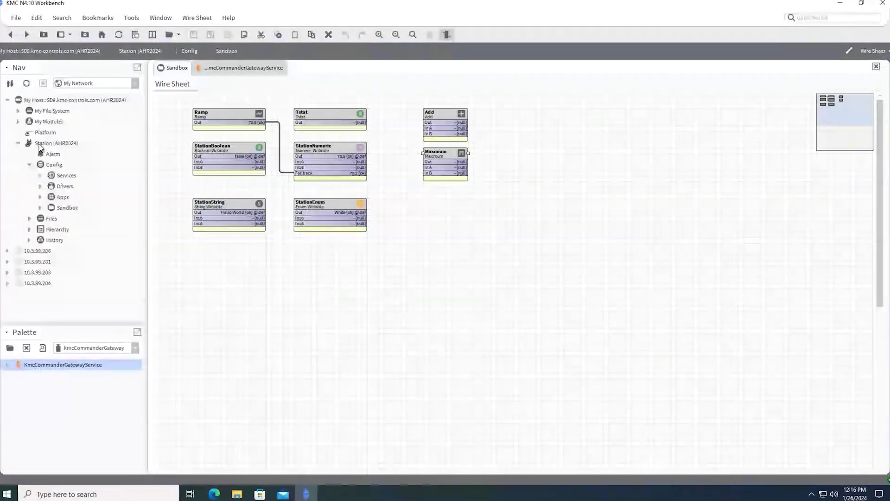
left_click(51, 164)
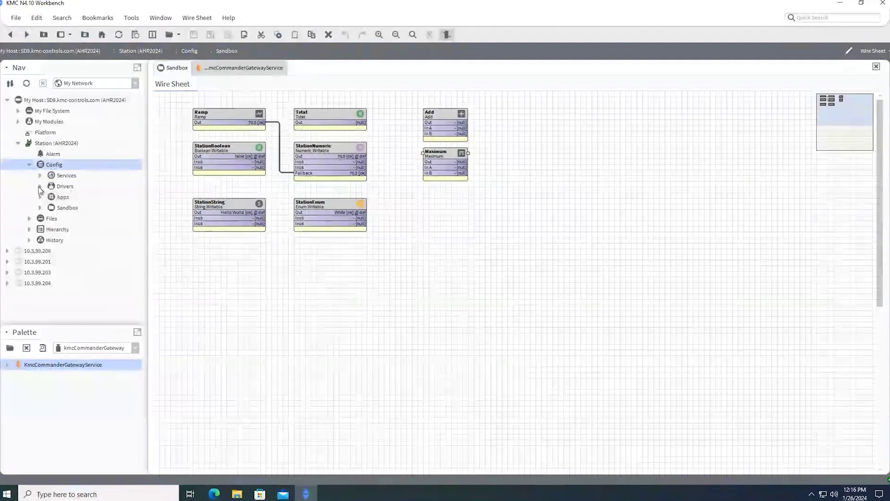
left_click(39, 186)
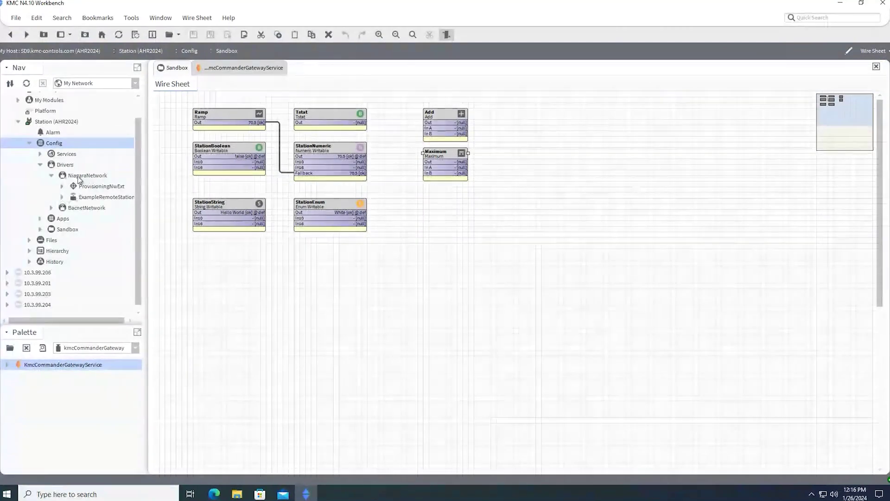
left_click(101, 199)
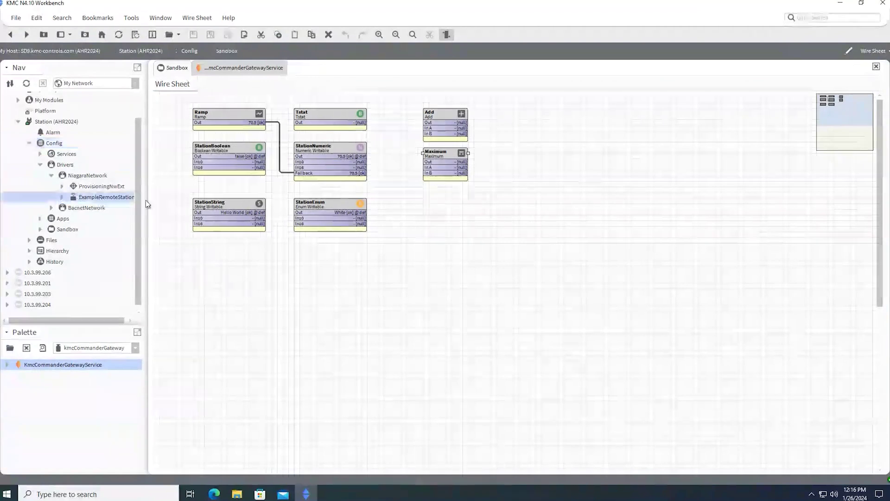
- Widen the navigation tree, expand ExampleRemoteStation, open its property sheet and list its points in the Niagara Point Manager
left_click_drag(146, 204, 179, 204)
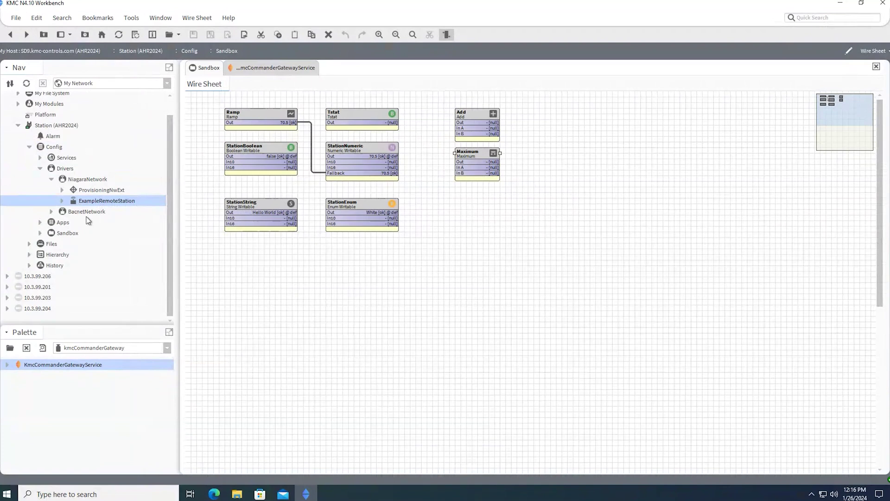
left_click(62, 200)
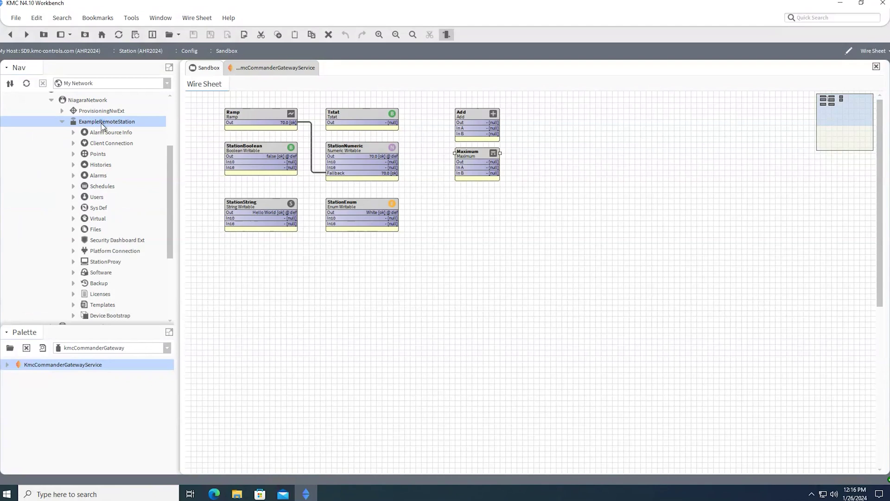
double_click(103, 125)
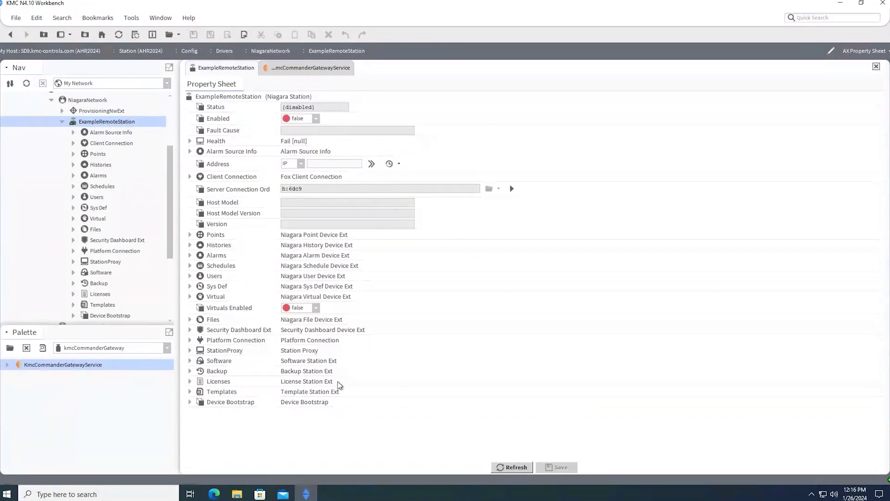
left_click(190, 234)
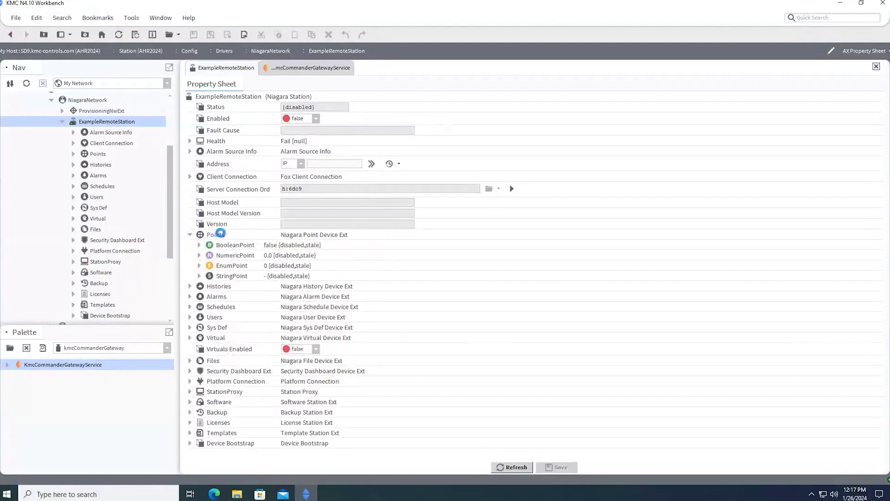
double_click(215, 234)
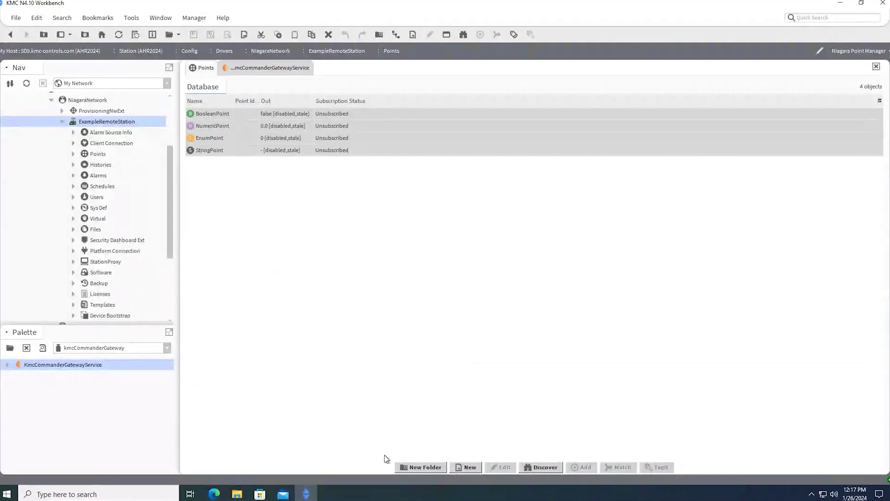
- Switch to KMC Commander and review the points in the profile assigned to ExampleRemoteStation
left_click(214, 494)
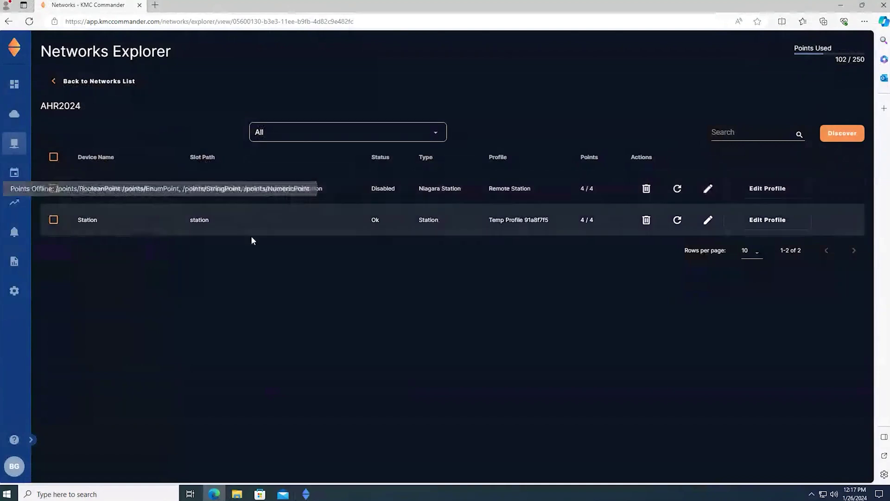
left_click(757, 188)
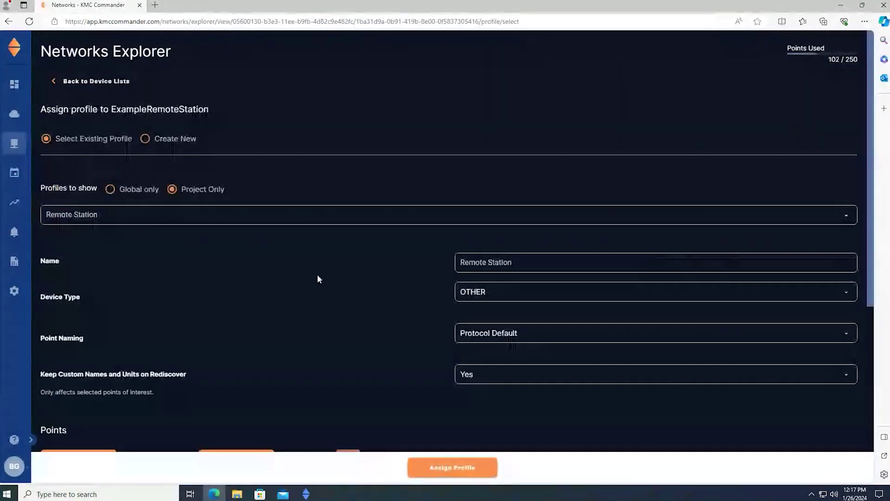
scroll(317, 275, "down", 5)
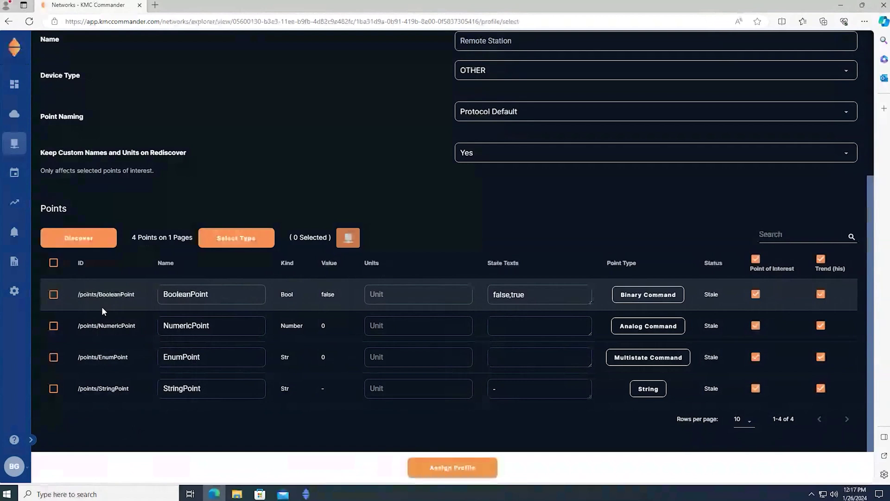
- Return to KMC Workbench, collapse the NiagaraNetwork and select the Sandbox folder under the AHR2024 station's Config
left_click(306, 495)
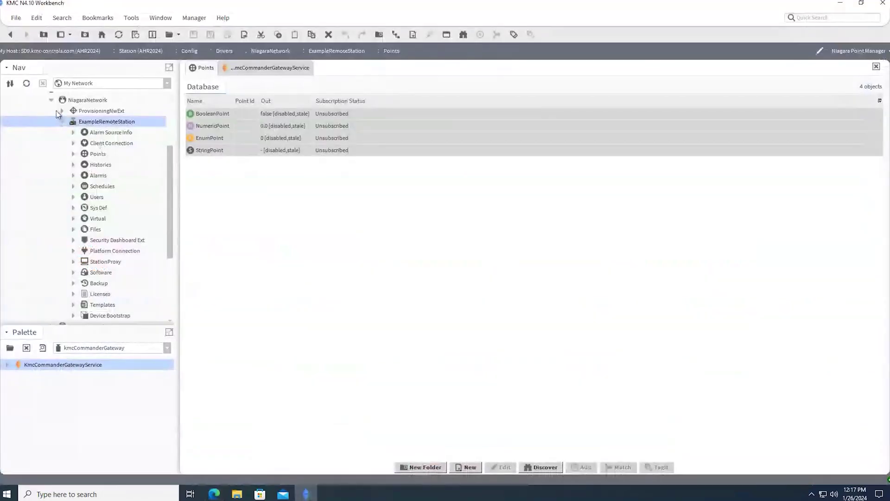
left_click(51, 100)
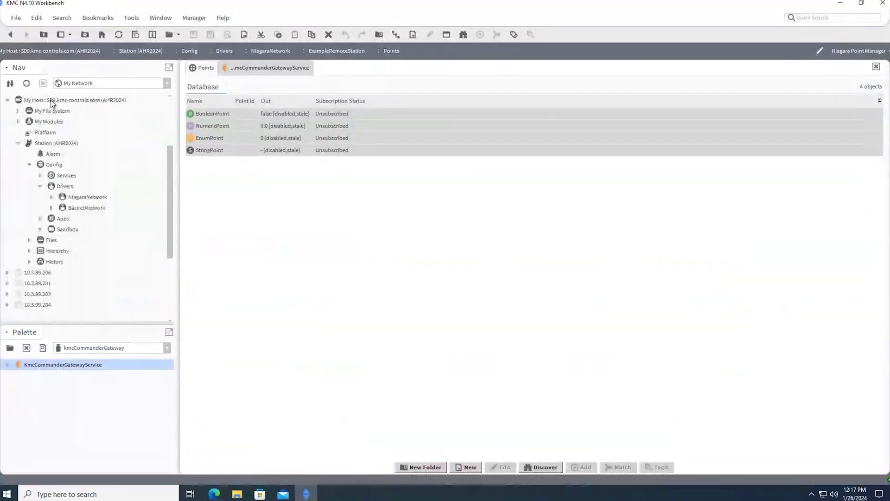
left_click(63, 230)
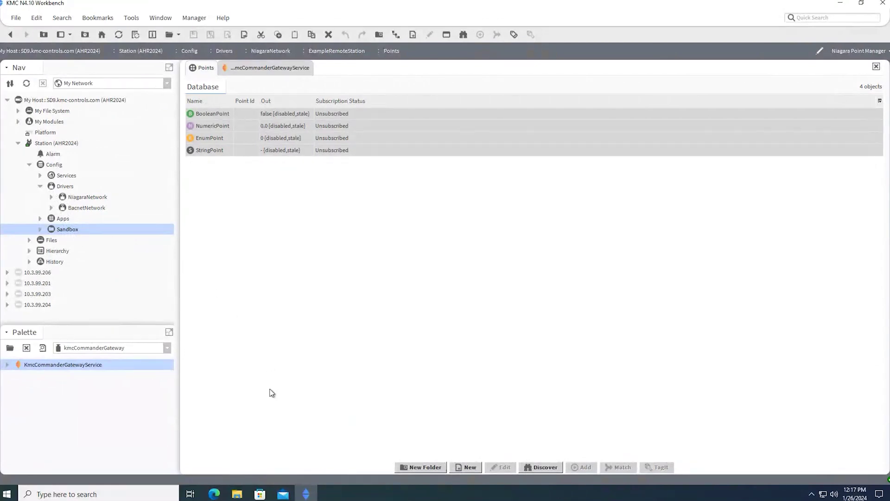
- Switch to KMC Commander, open the AHR2024 network and review the points in the Station device's profile
left_click(218, 495)
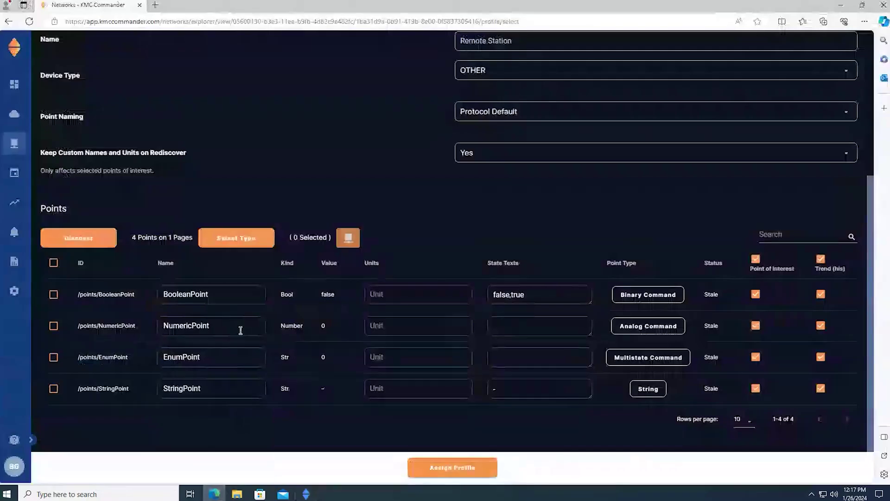
left_click(14, 145)
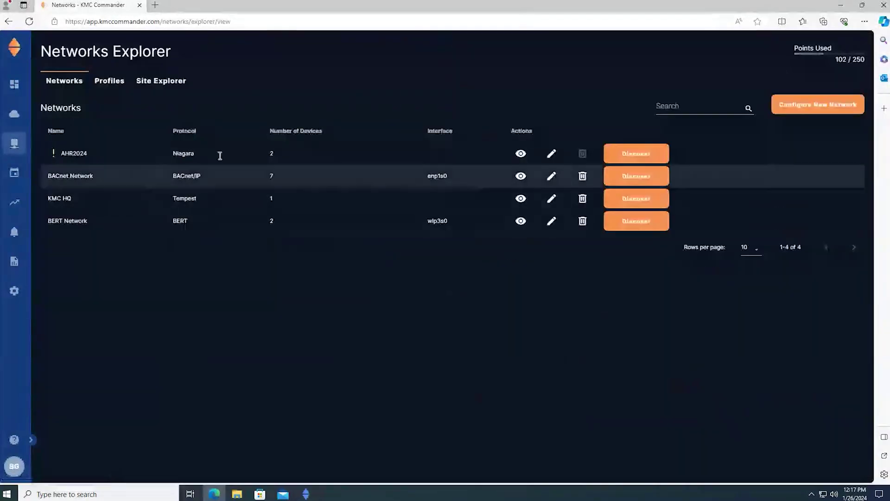
left_click(521, 156)
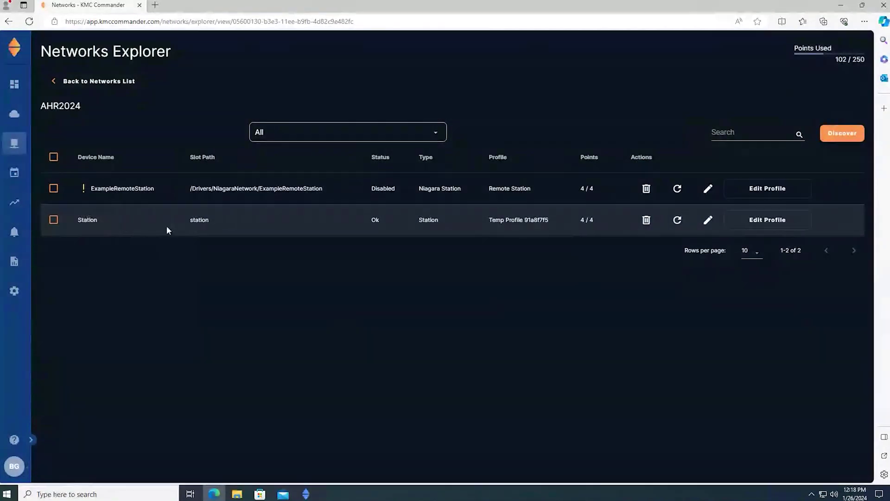
left_click(767, 222)
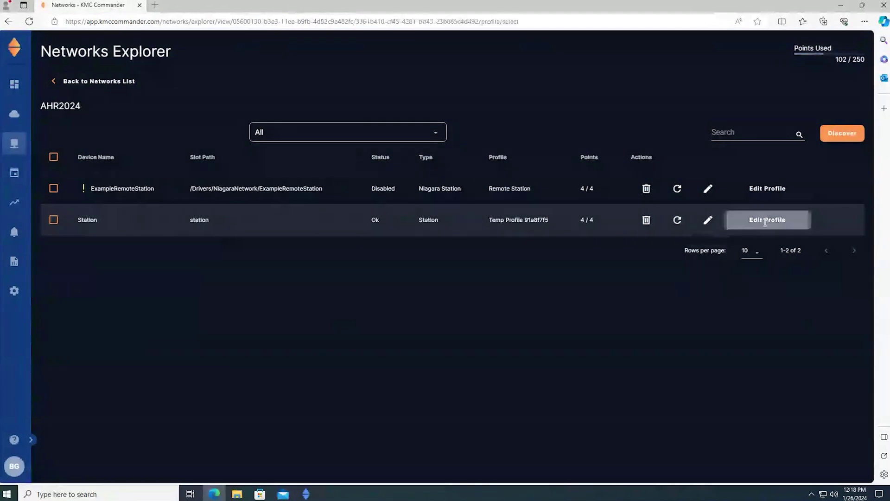
scroll(298, 292, "down", 1)
scroll(298, 292, "down", 3)
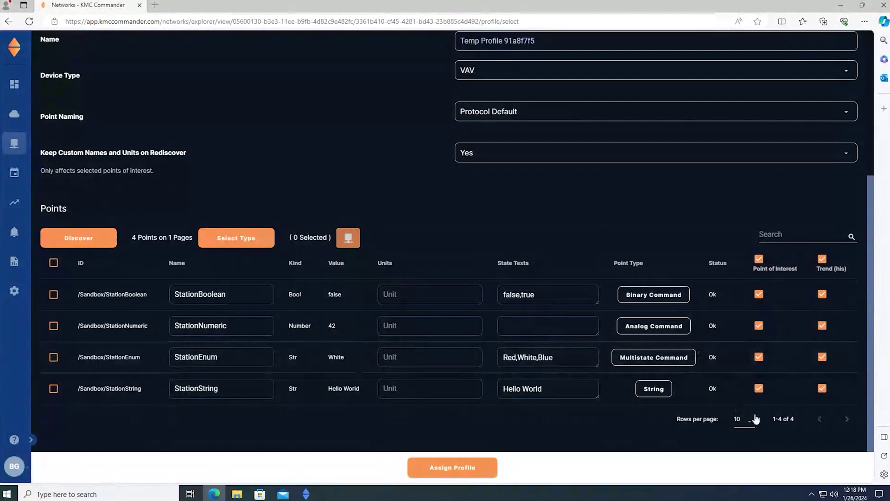
scroll(304, 366, "up", 1)
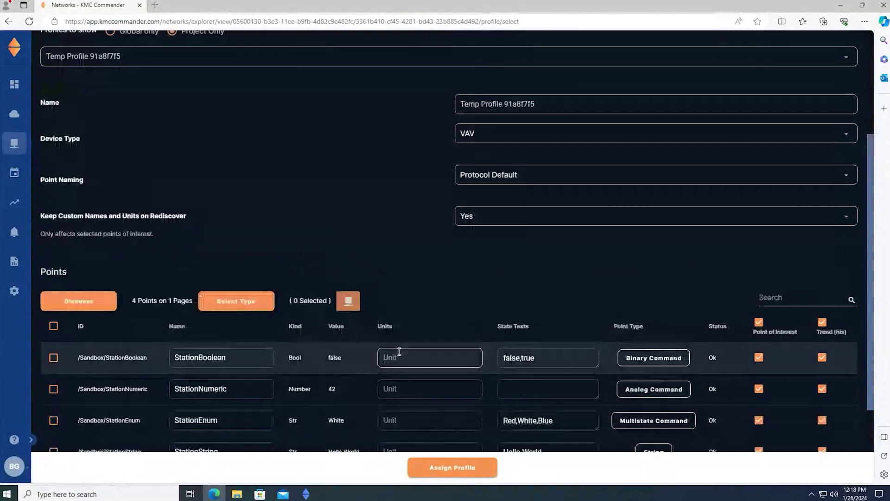
scroll(310, 341, "up", 2)
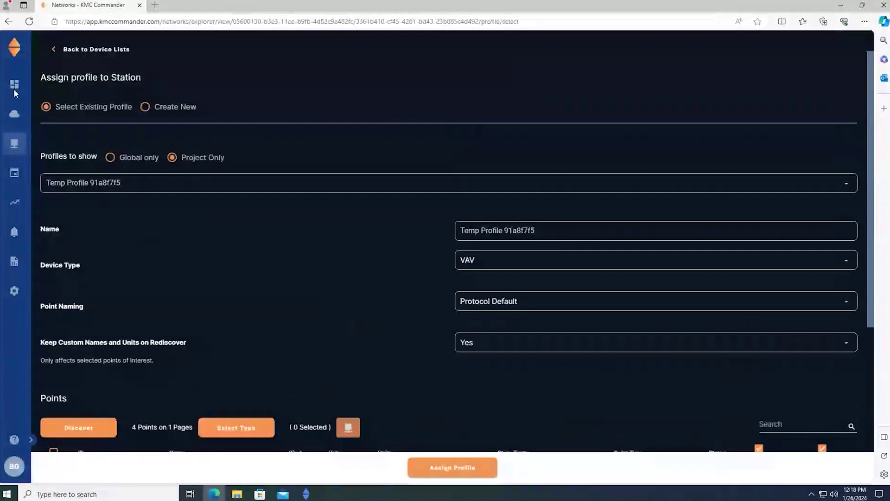
- Go to the Niagara Interface dashboard and view the kinds of instances that can be added, without adding one
left_click(14, 84)
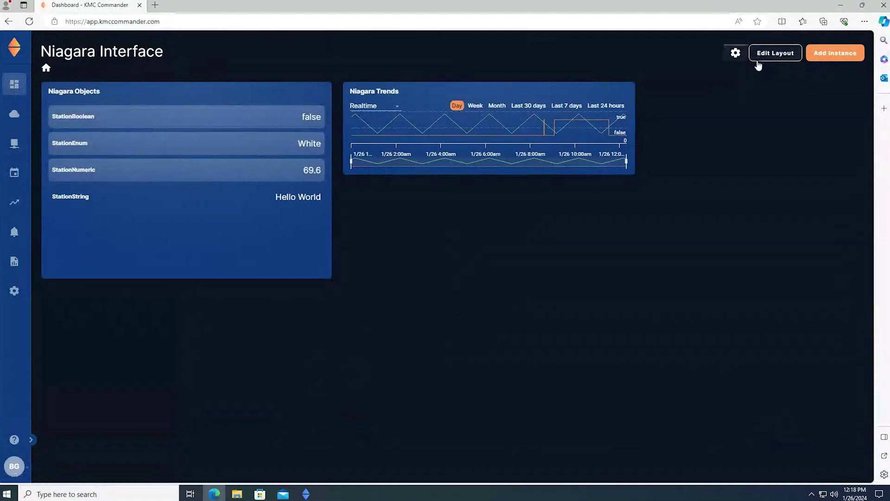
left_click(840, 55)
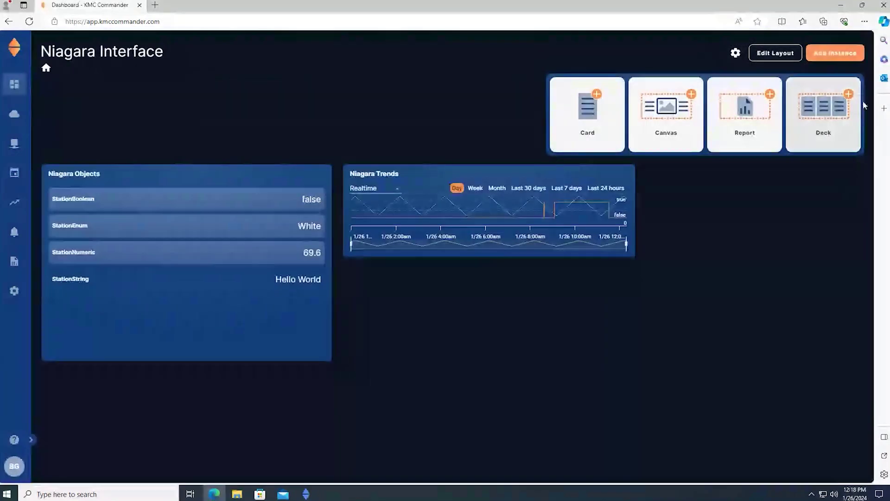
left_click(211, 143)
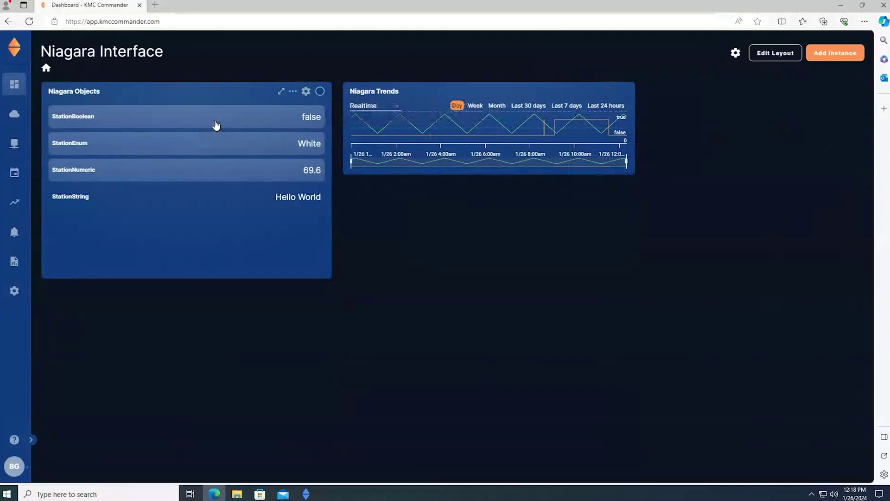
- Open the write settings of StationBoolean on the Niagara Objects card and review its advanced settings and priority array
left_click(183, 123)
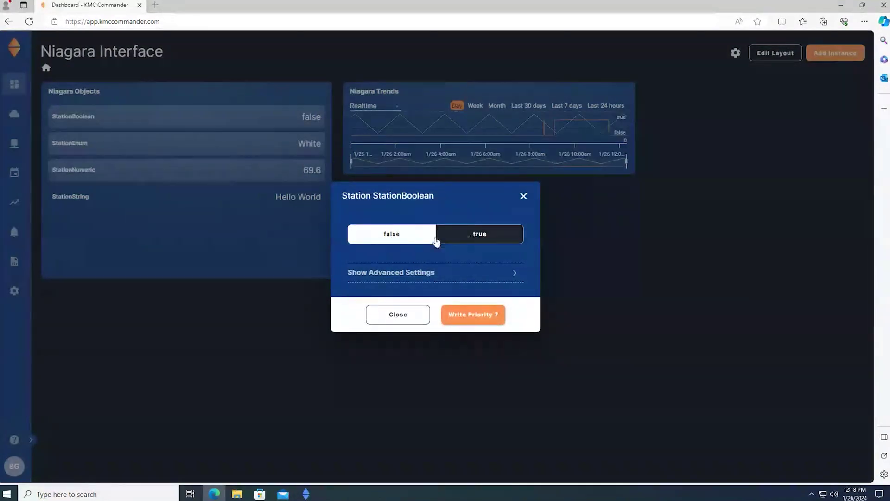
left_click(469, 238)
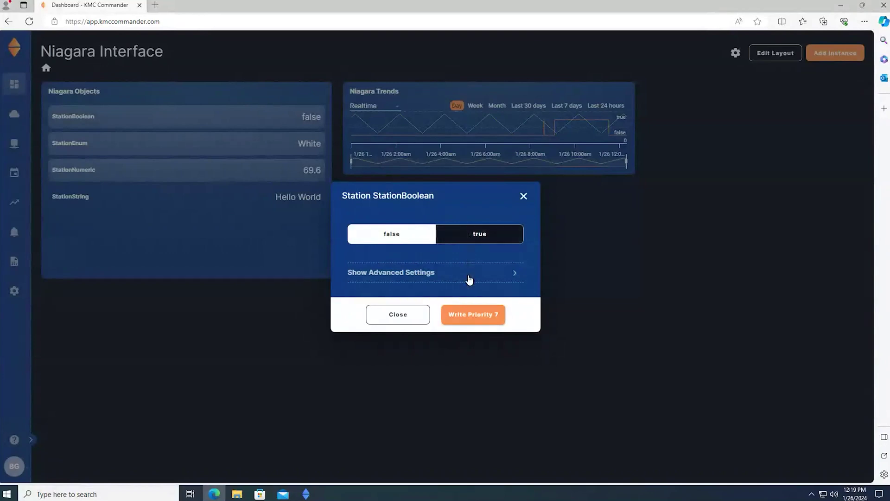
left_click(469, 274)
left_click(364, 320)
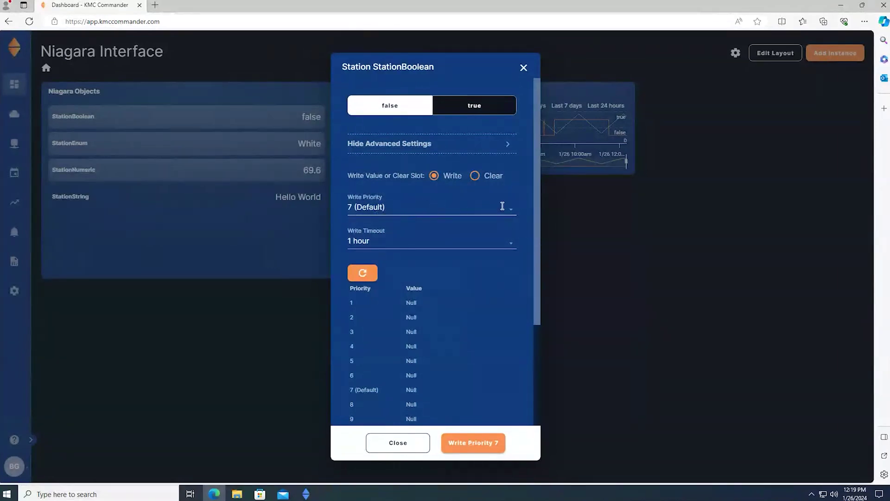
scroll(412, 281, "down", 2)
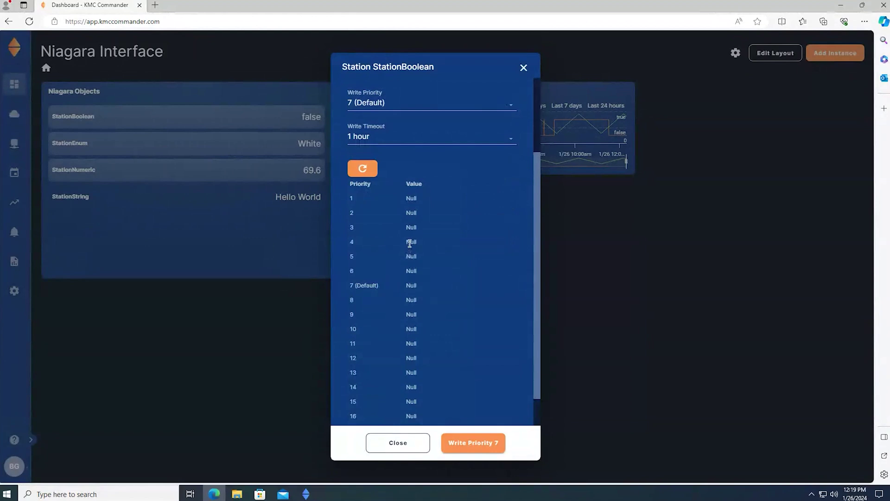
scroll(417, 392, "down", 1)
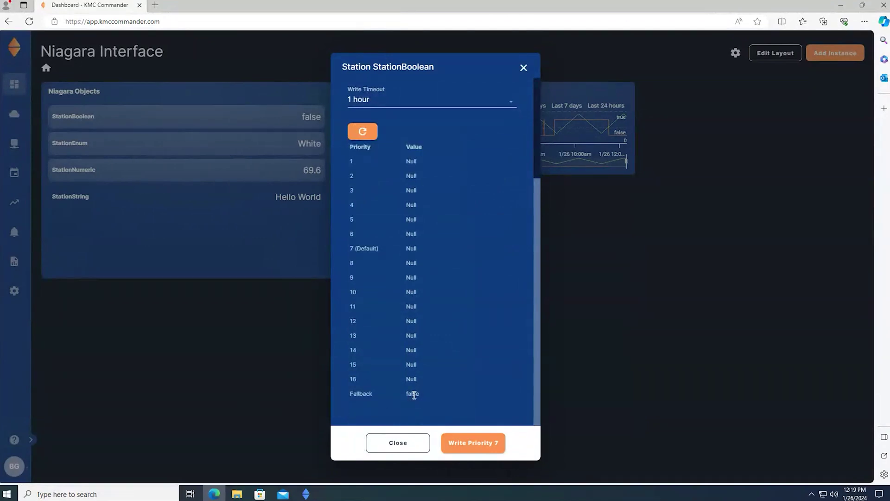
scroll(392, 211, "up", 2)
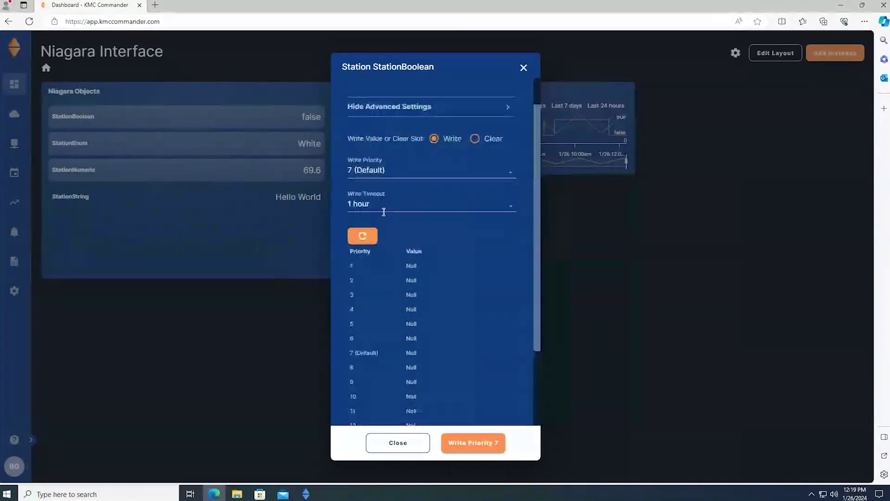
- Write false to StationBoolean with write priority 8 and a write timeout of 2 hours
left_click(399, 168)
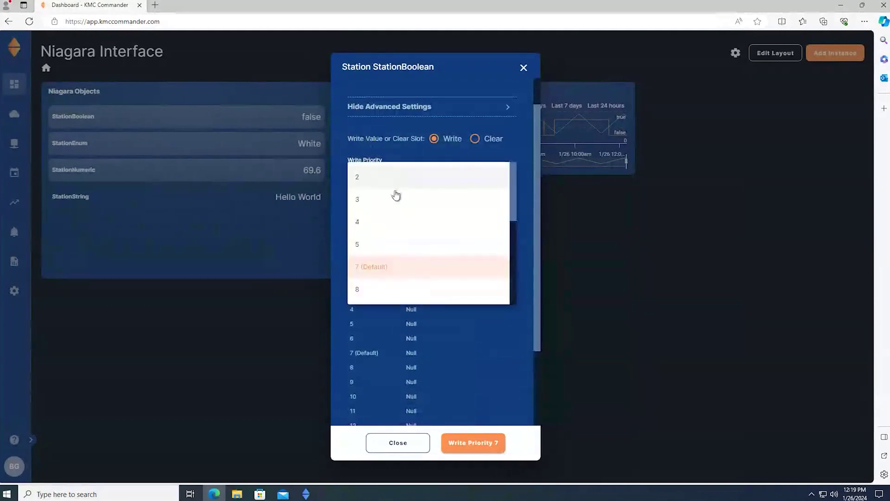
left_click(371, 290)
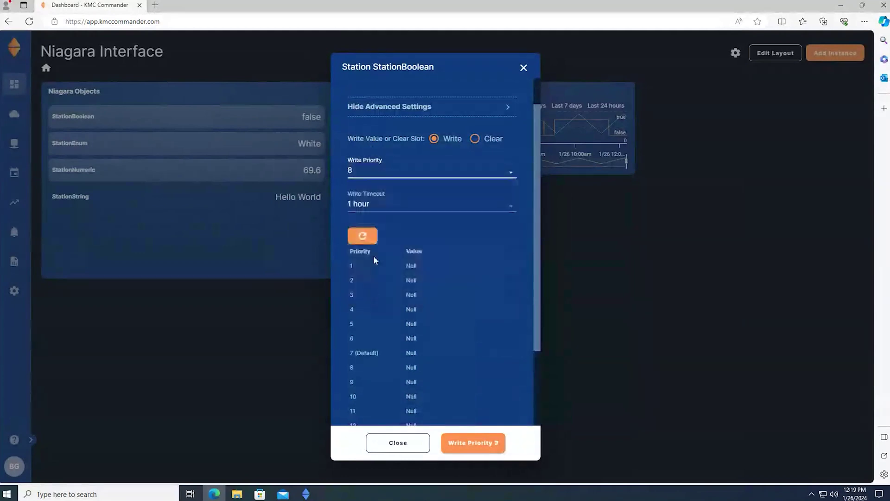
left_click(394, 207)
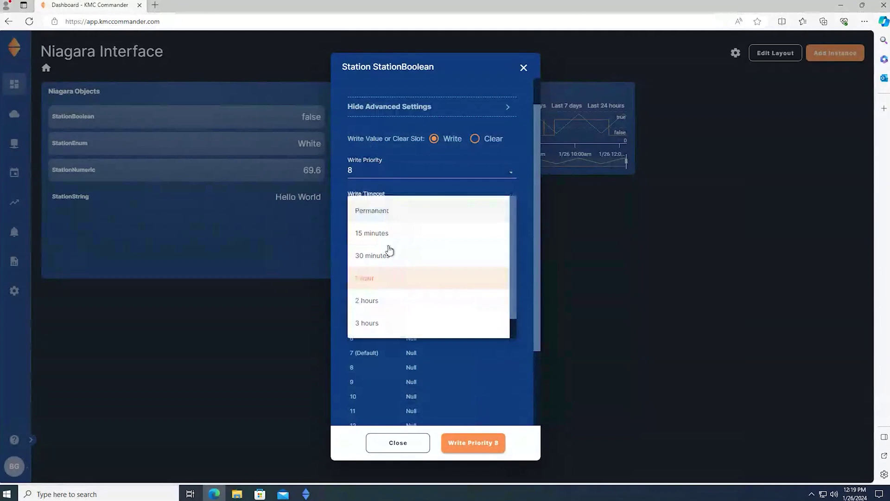
left_click(371, 302)
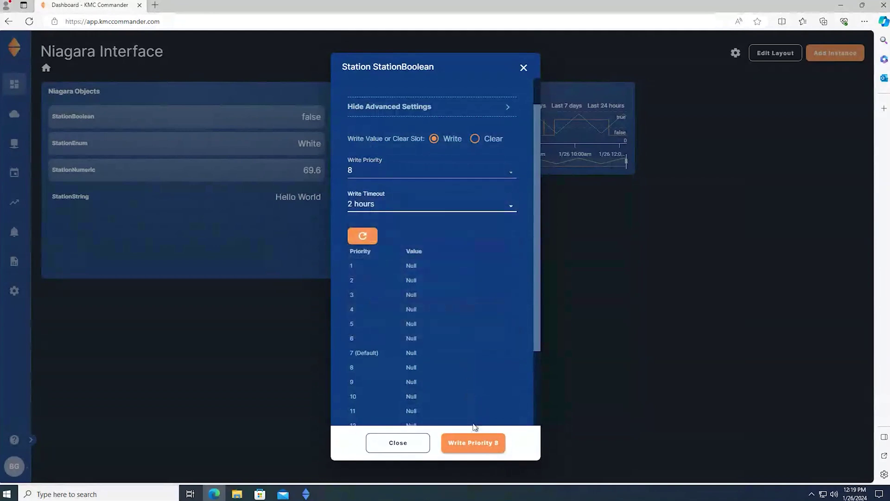
left_click(479, 442)
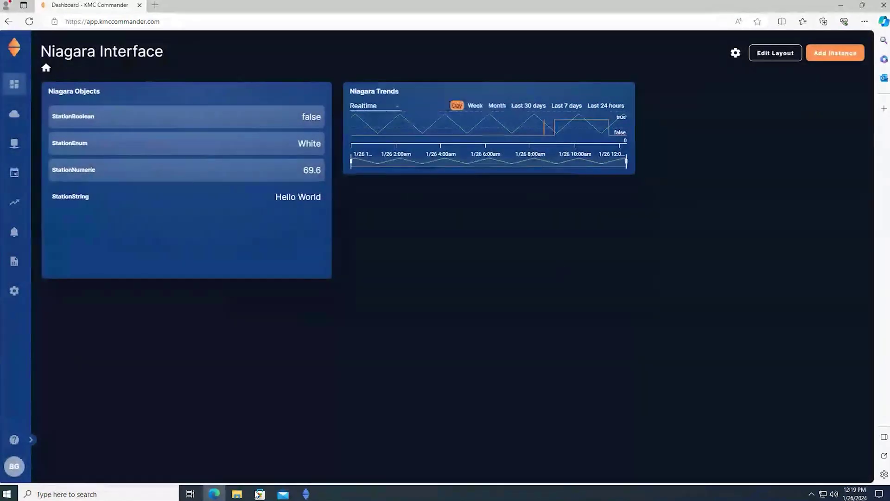
- Return to KMC Workbench and open StationBoolean's property sheet from the Sandbox wire sheet to check its priority inputs
left_click(305, 494)
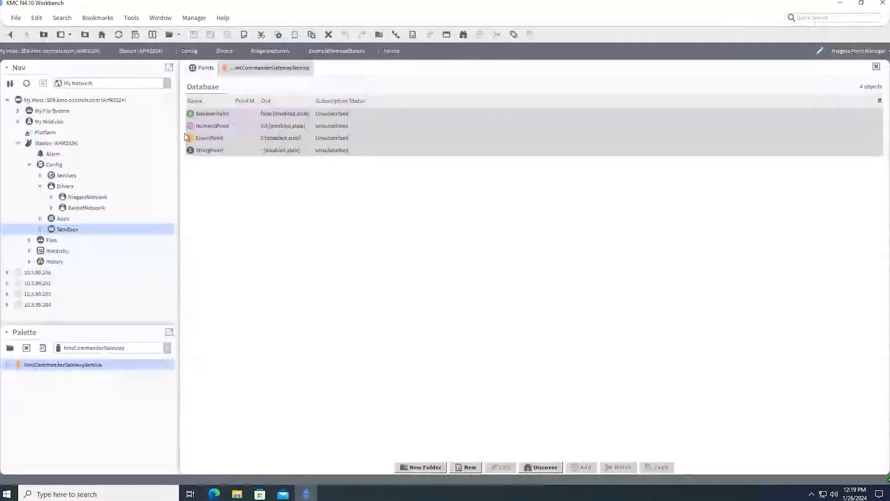
double_click(67, 229)
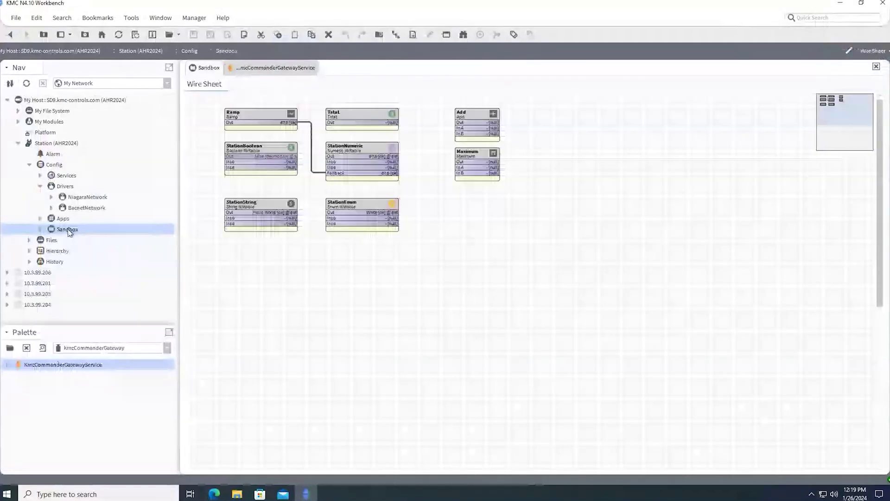
double_click(265, 148)
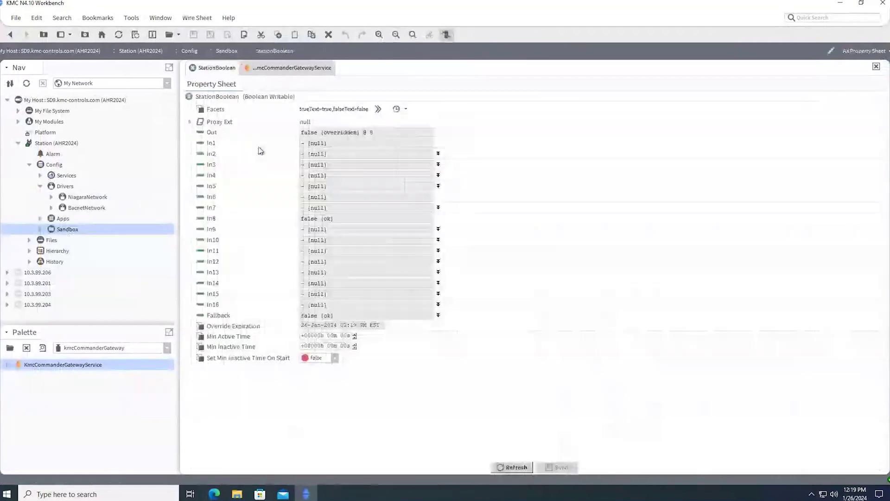
- Inspect StationBoolean's In8 value, then switch to KMC Commander and reload the Niagara Interface dashboard to refresh StationBoolean's status
left_click_drag(335, 218, 288, 218)
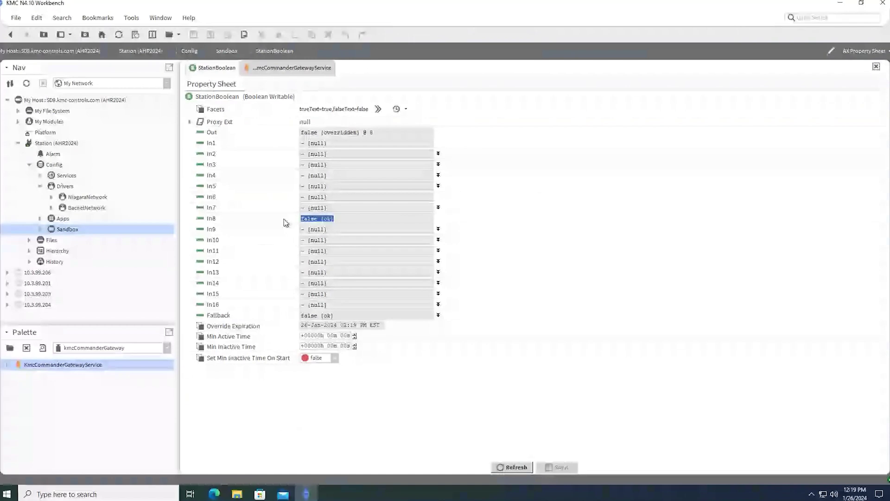
left_click(218, 493)
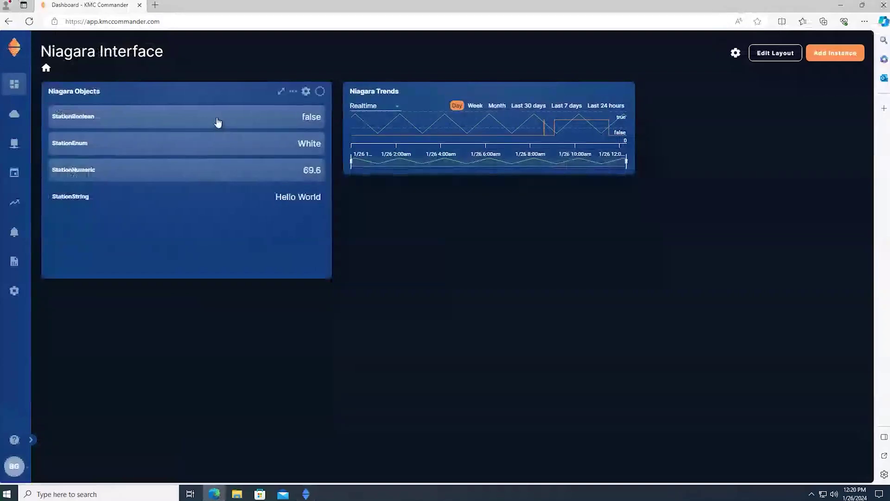
left_click(29, 21)
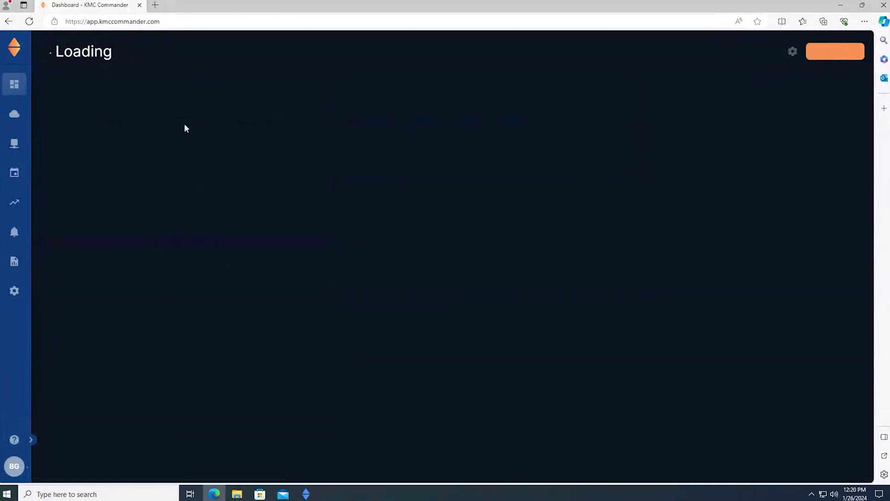
left_click(29, 21)
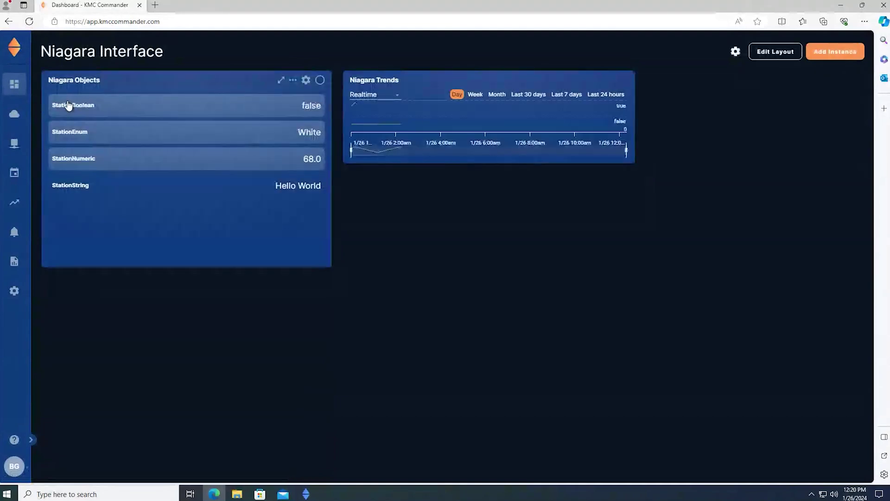
left_click(29, 22)
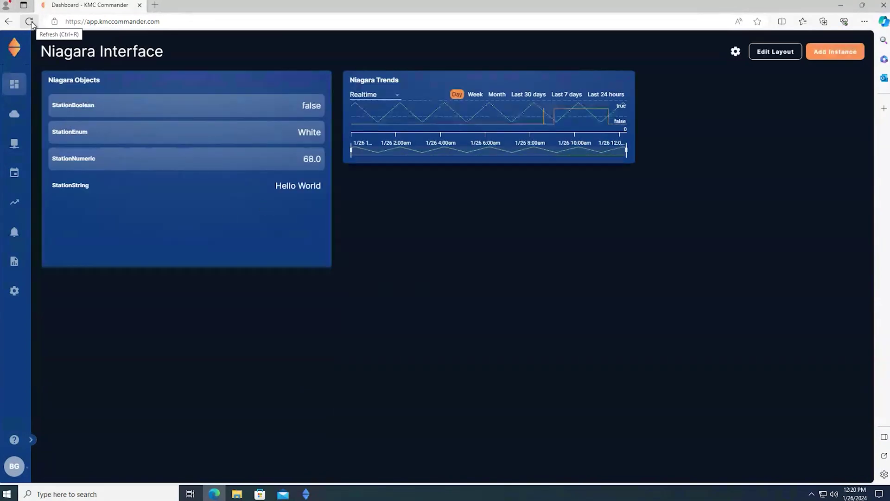
left_click(29, 22)
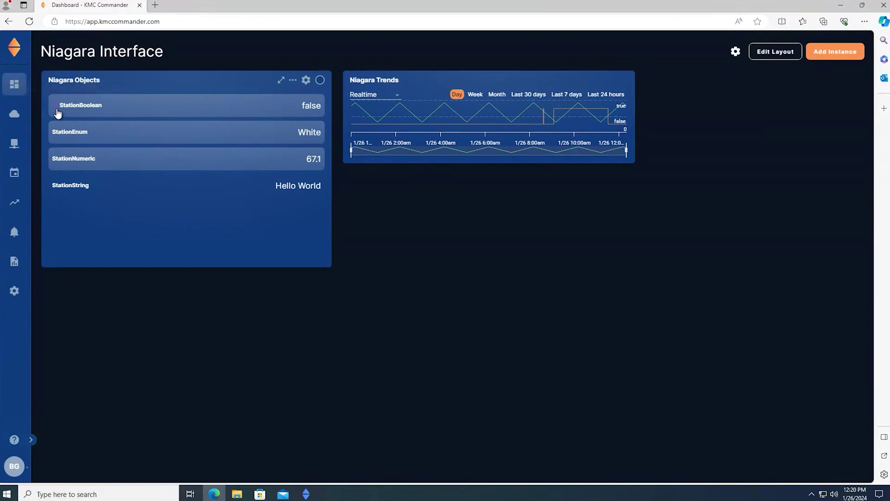
mouse_move(58, 112)
- Open StationBoolean's write settings on the Niagara Objects card and review the priority array in its advanced settings
left_click(177, 108)
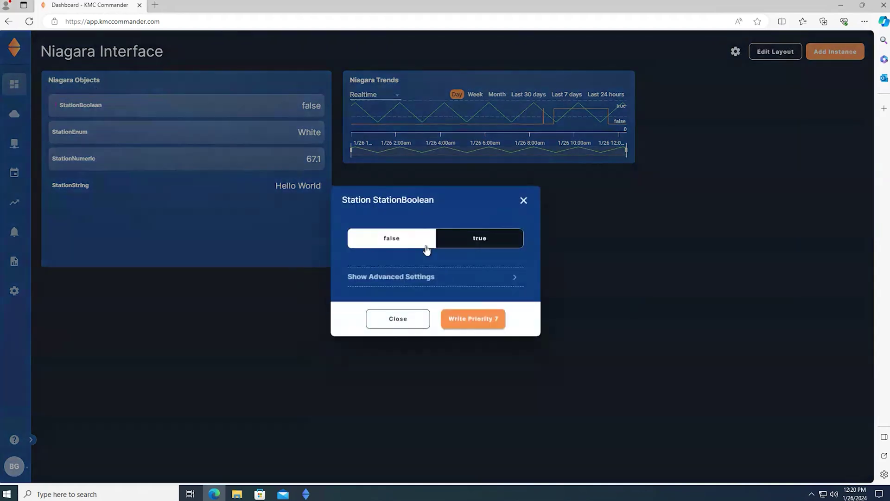
left_click(456, 277)
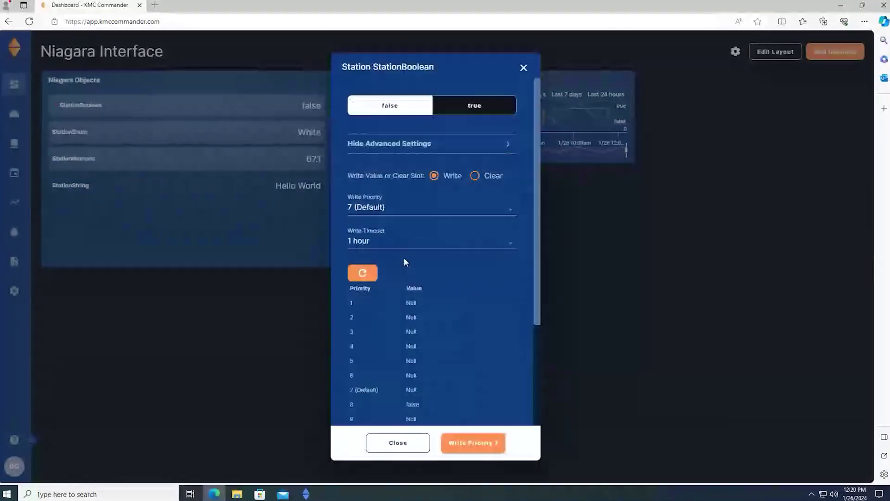
scroll(404, 259, "down", 1)
scroll(404, 257, "down", 1)
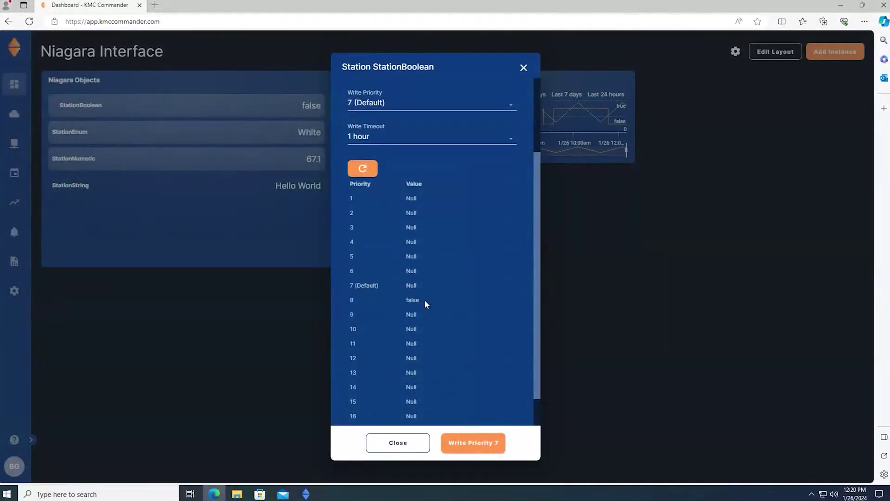
scroll(418, 300, "up", 1)
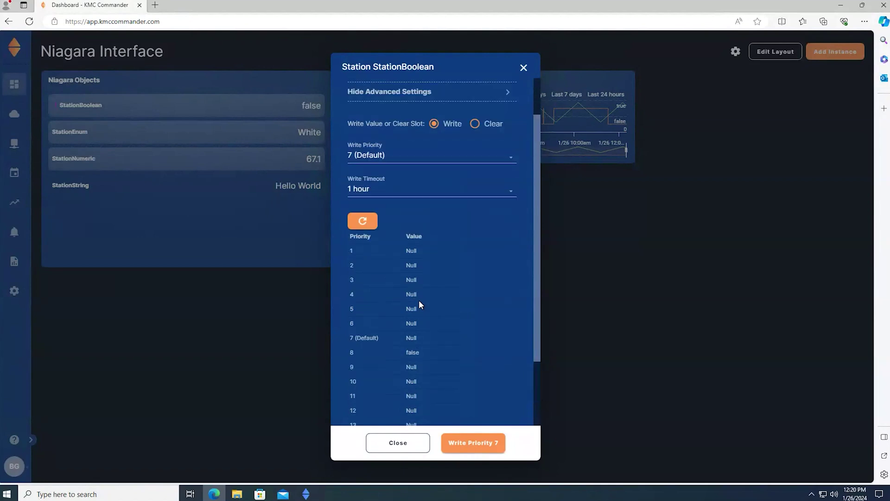
- Clear priority slot 8 of StationBoolean and close its write settings
left_click(482, 155)
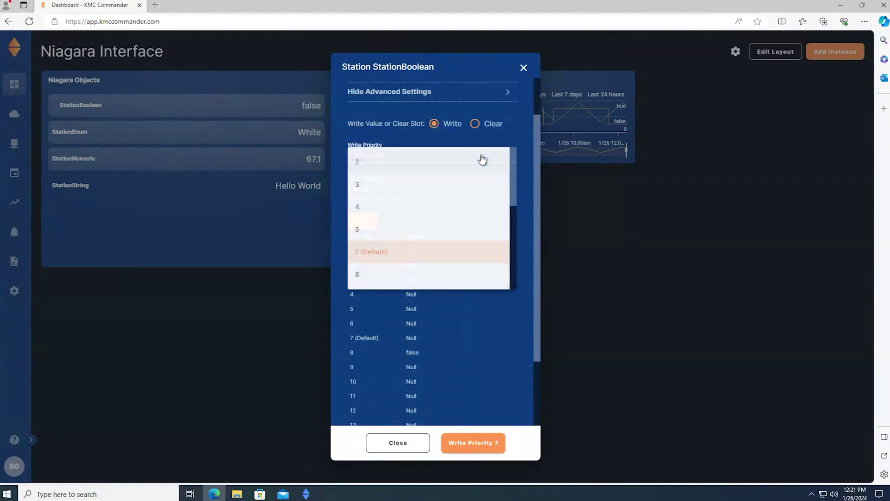
left_click(376, 273)
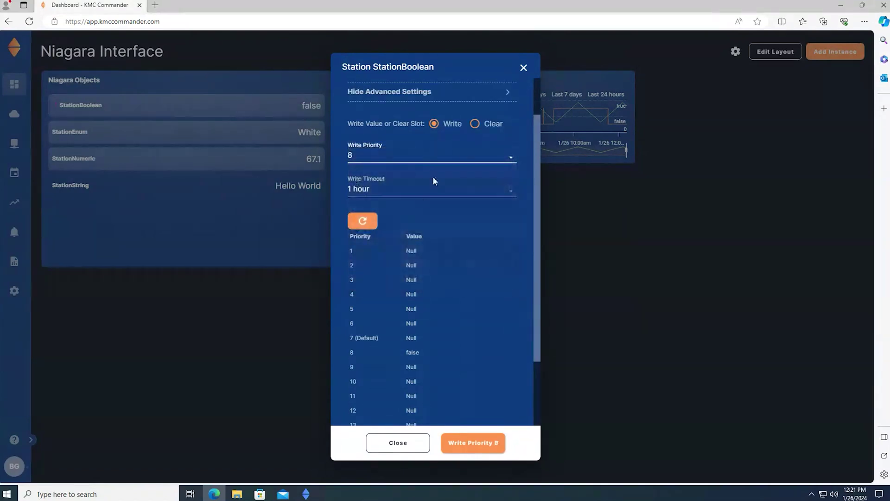
left_click(474, 124)
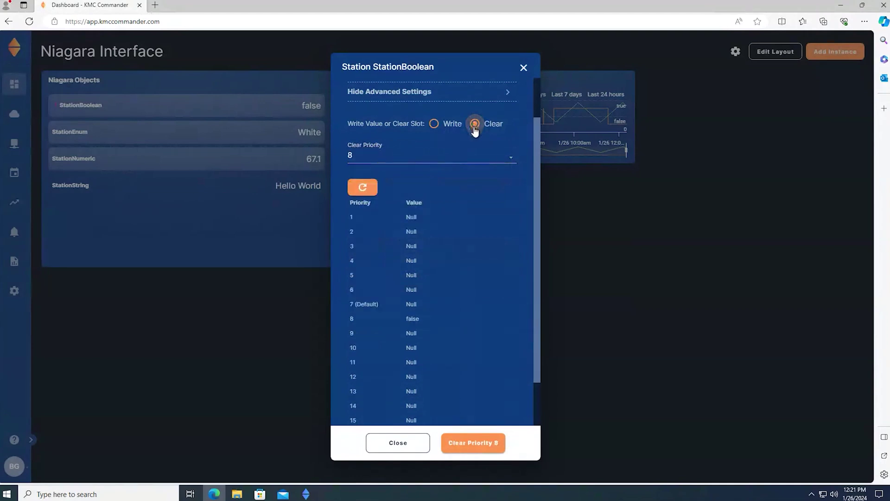
left_click(475, 444)
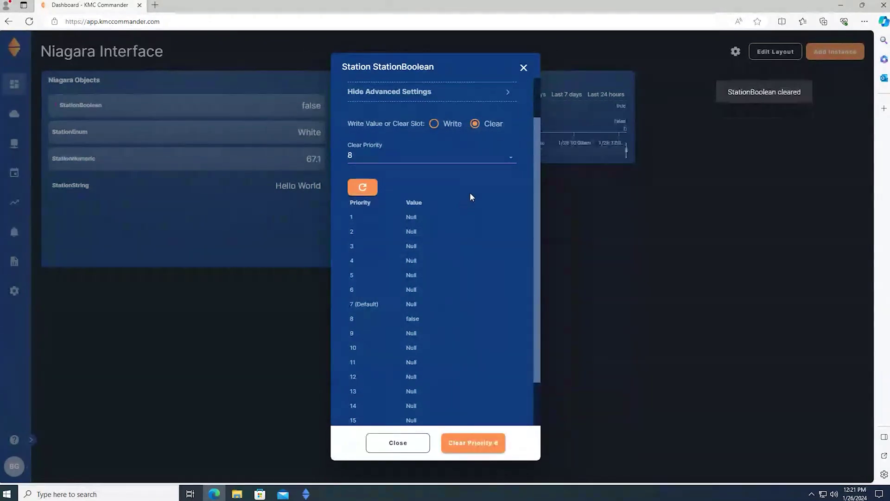
left_click(747, 155)
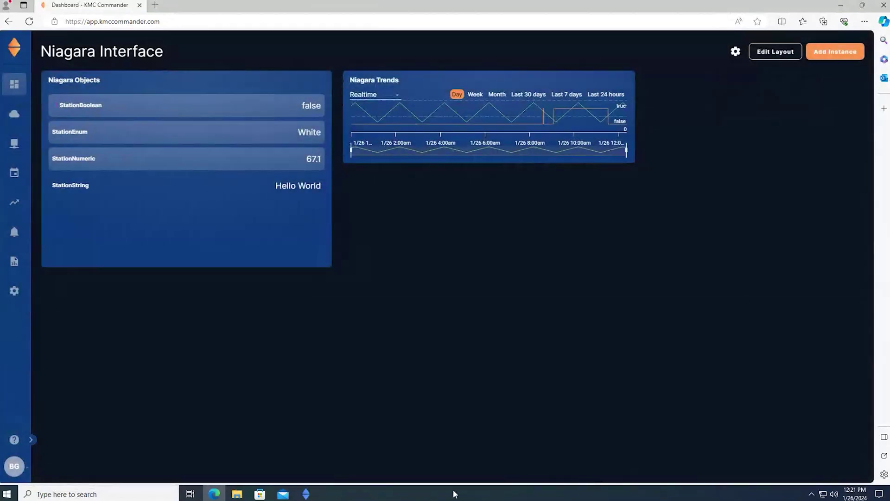
- Switch to KMC Workbench, check In8 and the override expiration on StationBoolean's property sheet, and return to the Sandbox wire sheet
left_click(307, 493)
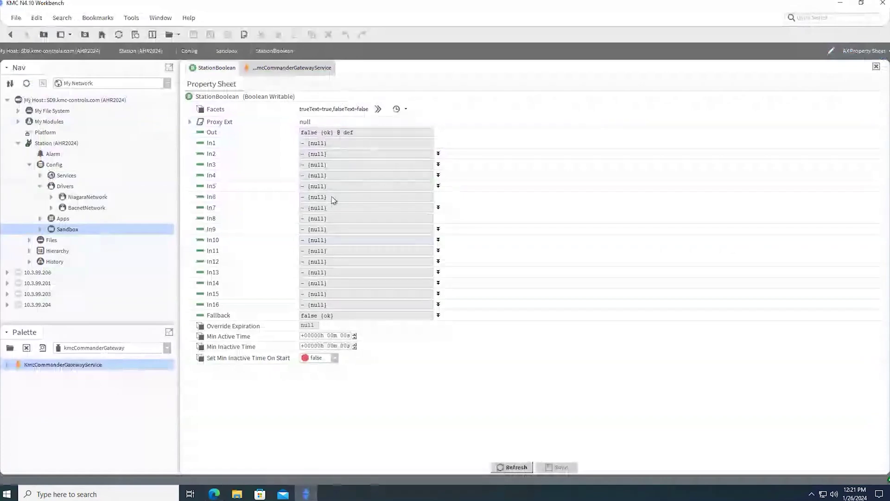
triple_click(350, 218)
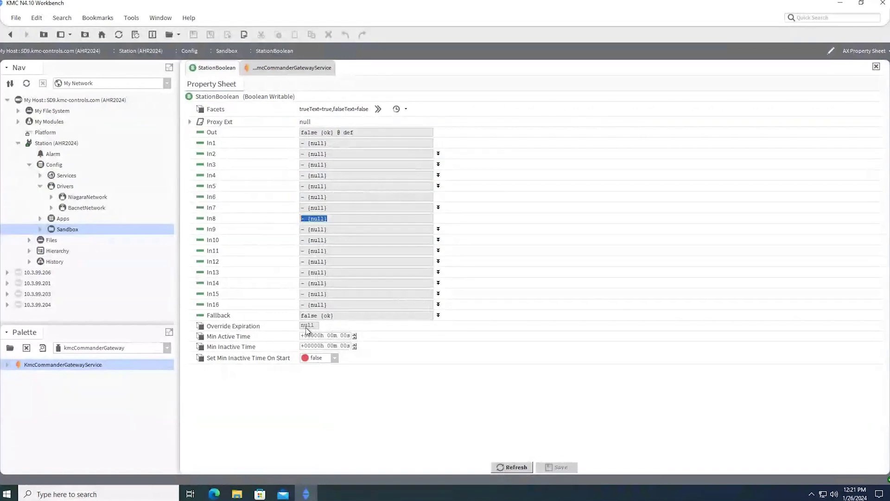
left_click(10, 34)
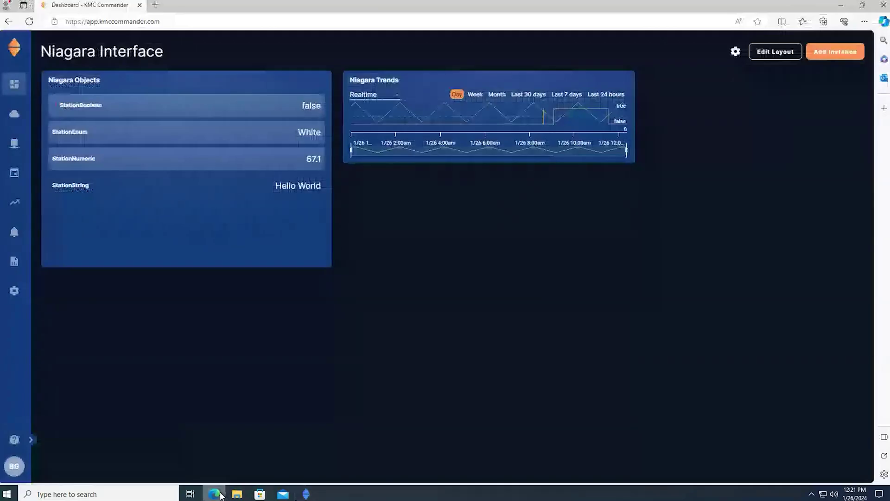
- Switch to KMC Commander, open the Schedule Manager and look through the weekly schedule calendar
left_click(213, 493)
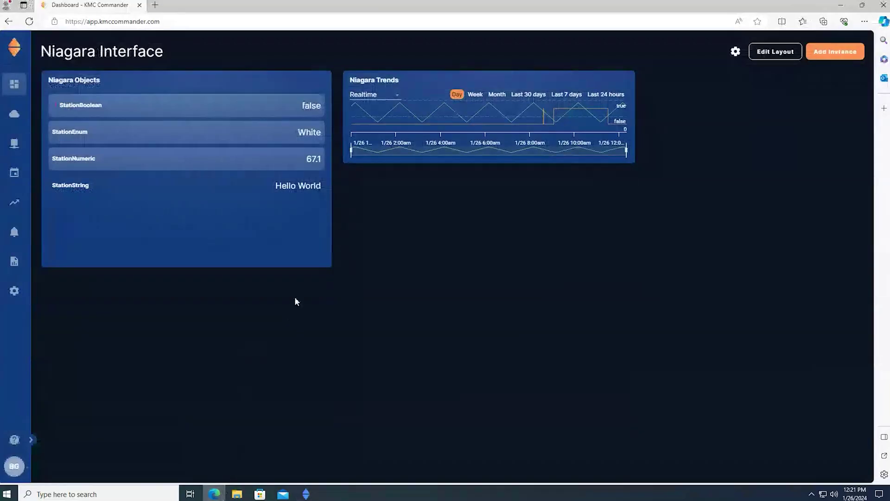
left_click(15, 174)
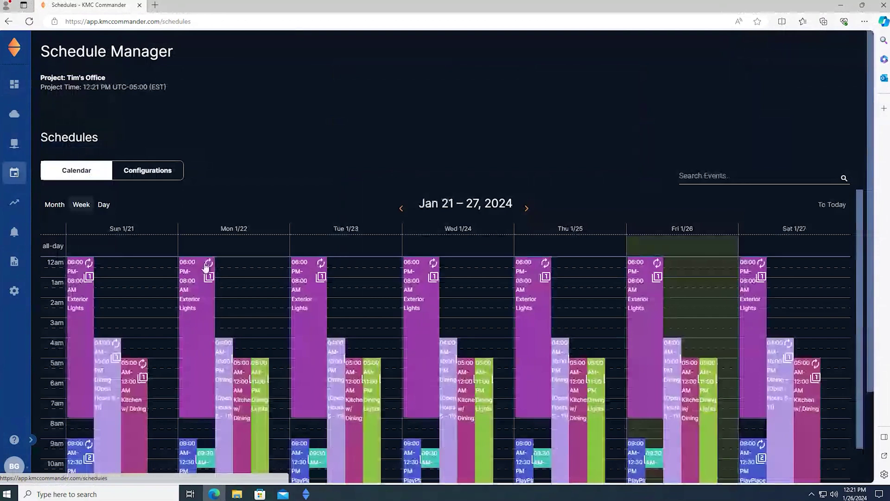
scroll(153, 257, "down", 5)
scroll(214, 234, "down", 1)
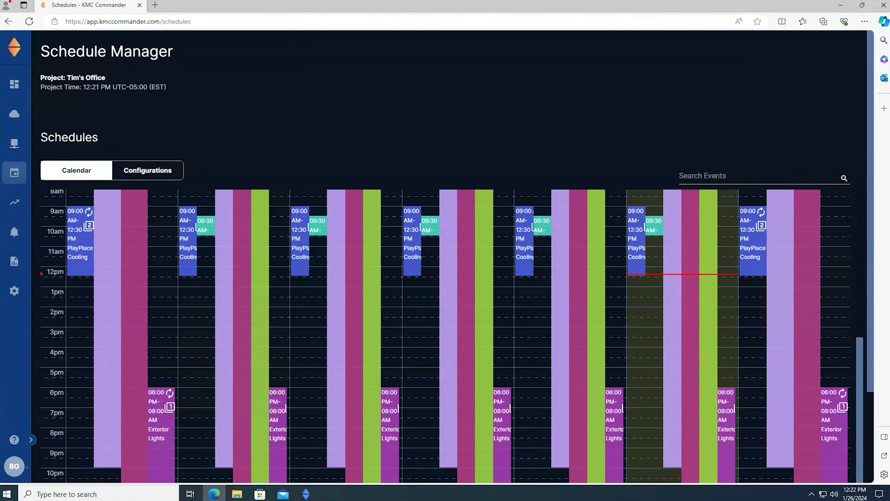
- In KMC Workbench, expand the station's Services to the Cloud Schedules of KmcCommanderGatewayService and select NiagaraExampleSchedule
left_click(305, 494)
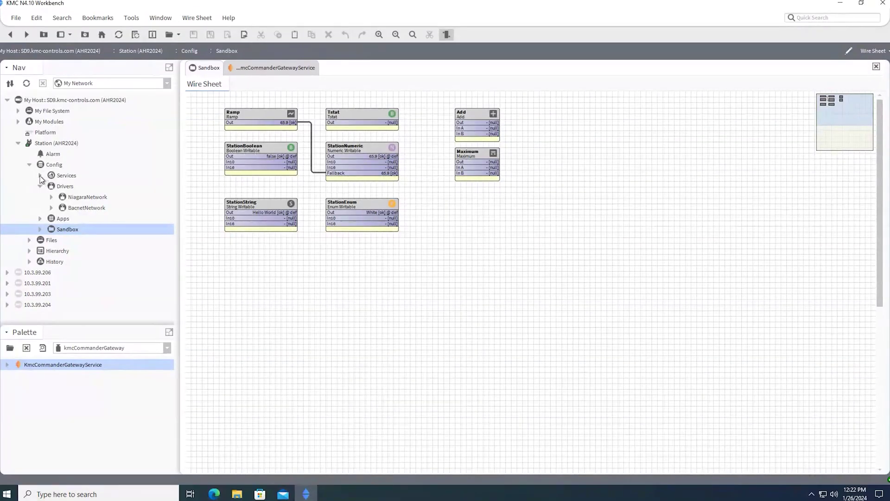
left_click(40, 176)
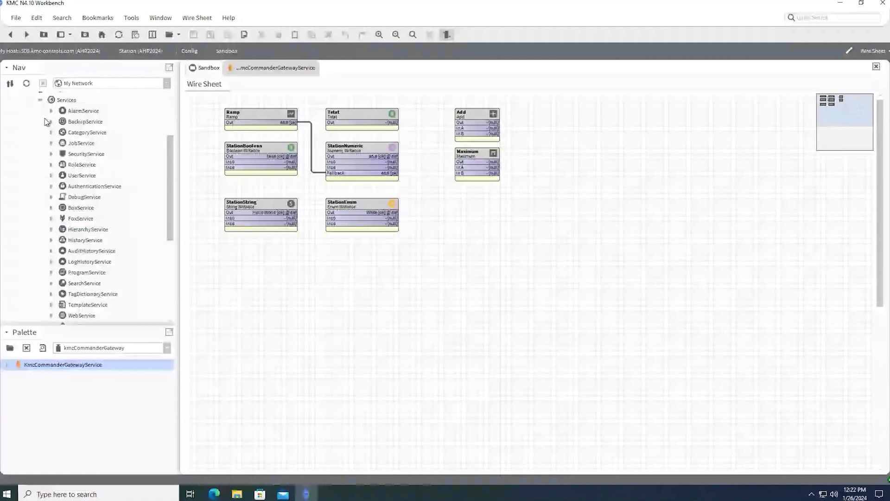
scroll(47, 122, "down", 4)
left_click(51, 208)
left_click(62, 218)
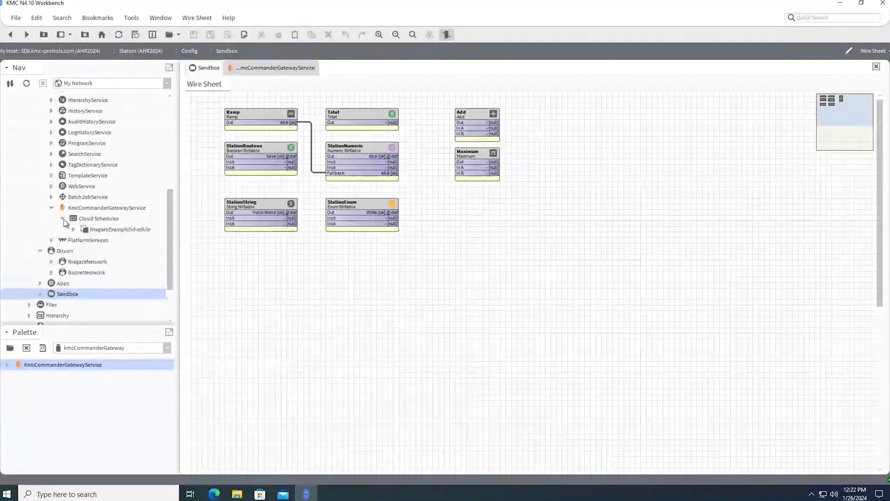
left_click(106, 231)
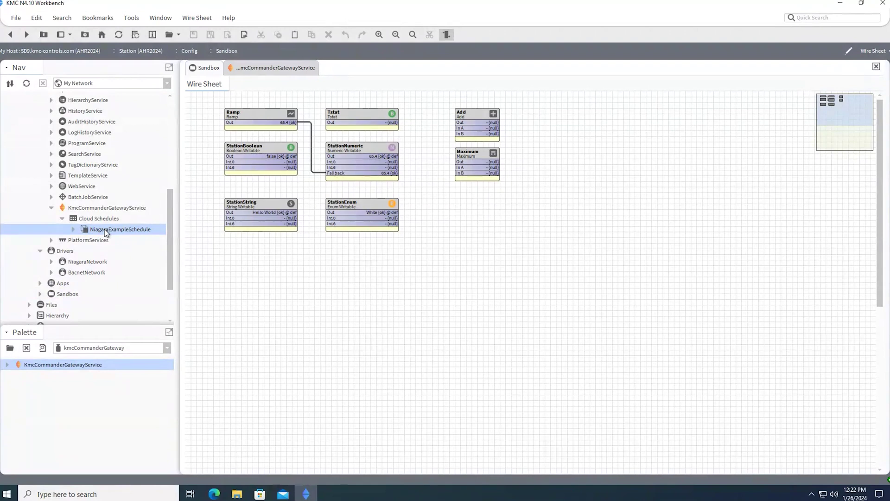
- Switch back to KMC Commander and return from the Schedule Manager to the Niagara Interface dashboard
left_click(215, 494)
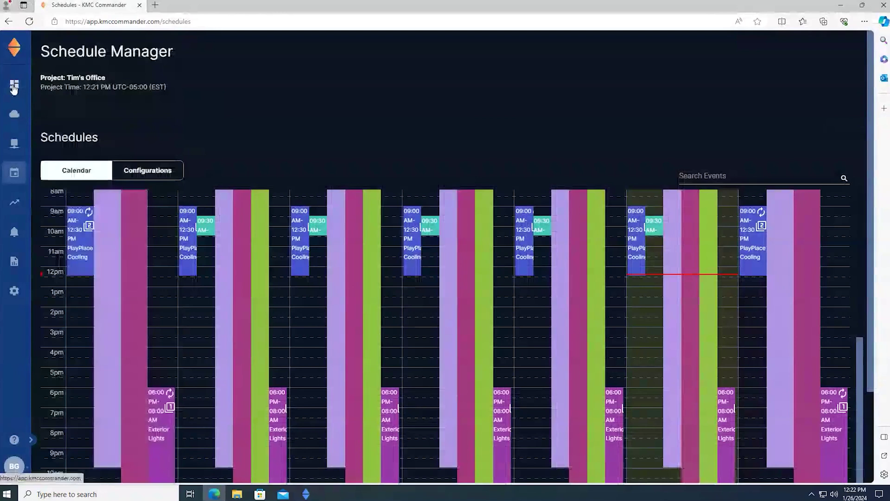
mouse_move(14, 234)
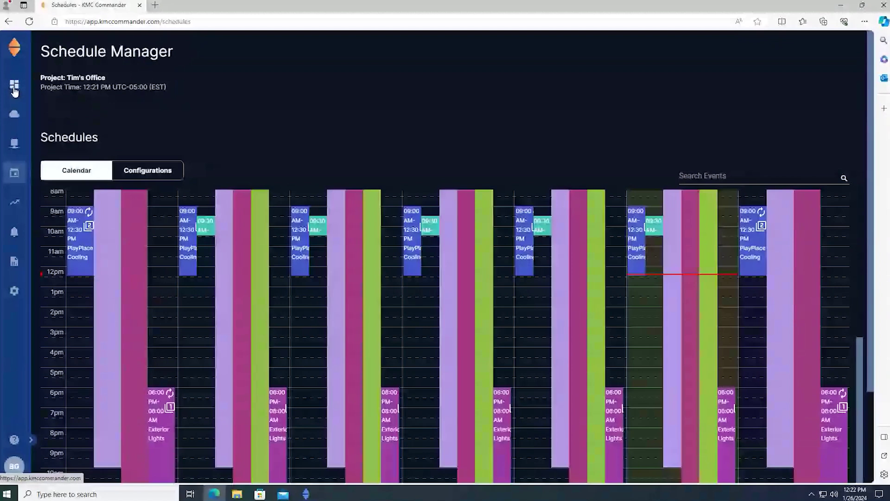
left_click(14, 87)
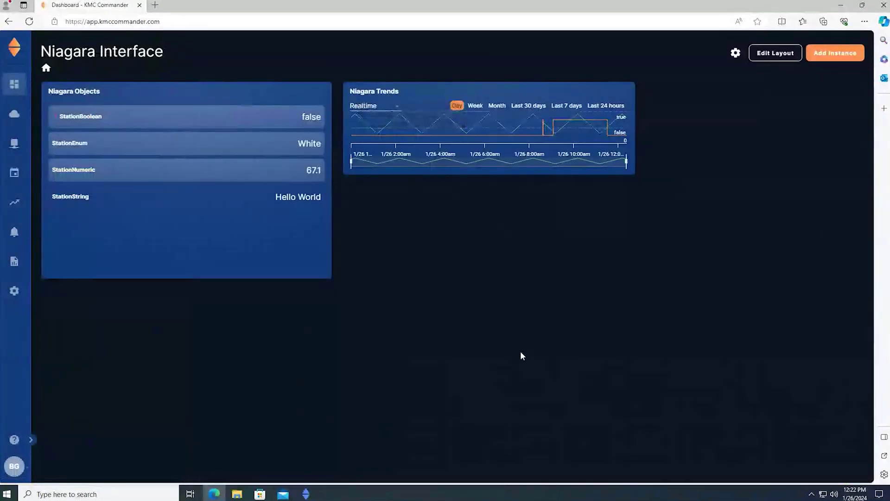